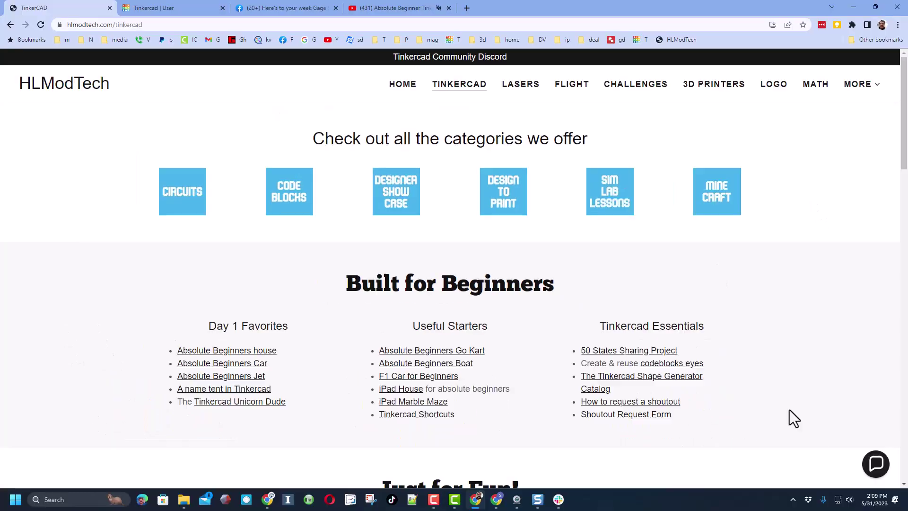
Open the website's Contact Us chat and close it again
{"action": "left_click", "coordinate": [873, 472]}
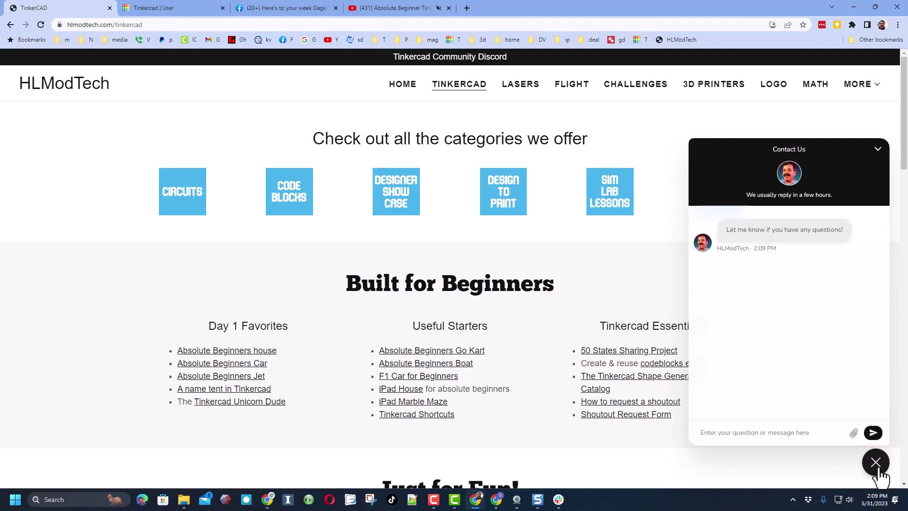
{"action": "left_click", "coordinate": [876, 462]}
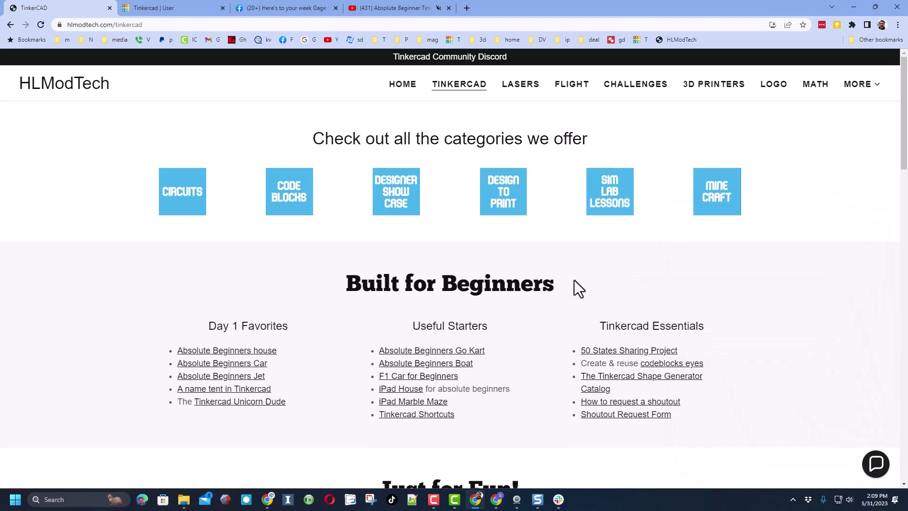
Open the HLModtech Tinkercad profile from the Designer Showcase directory and preview the F1 Car mdh design
{"action": "left_click", "coordinate": [390, 198]}
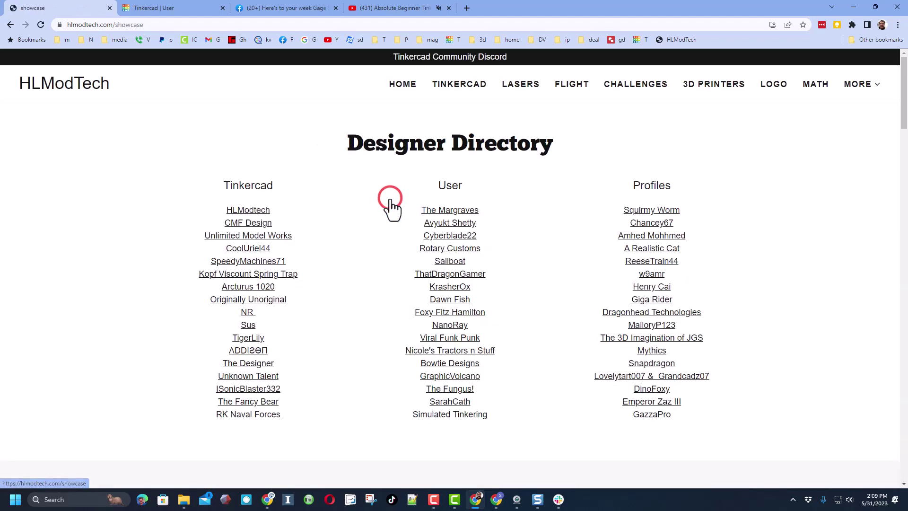
{"action": "left_click", "coordinate": [245, 210]}
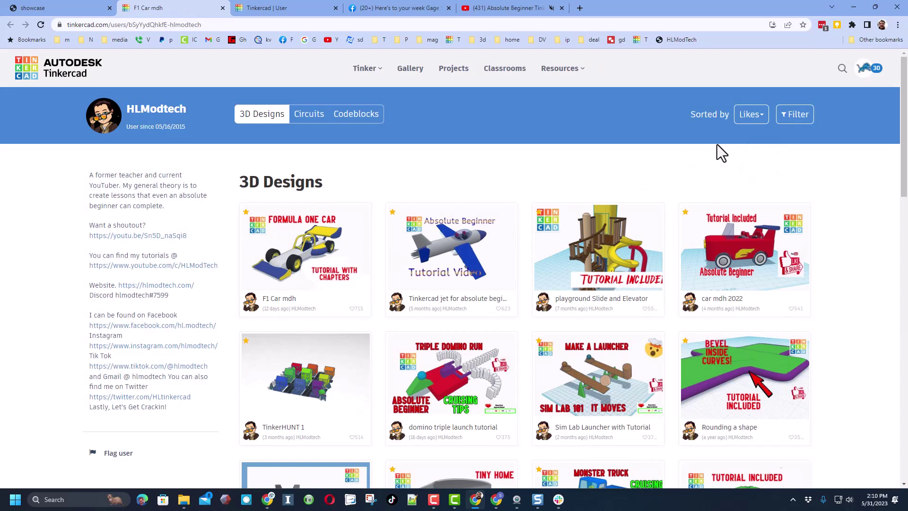
{"action": "left_click", "coordinate": [286, 244]}
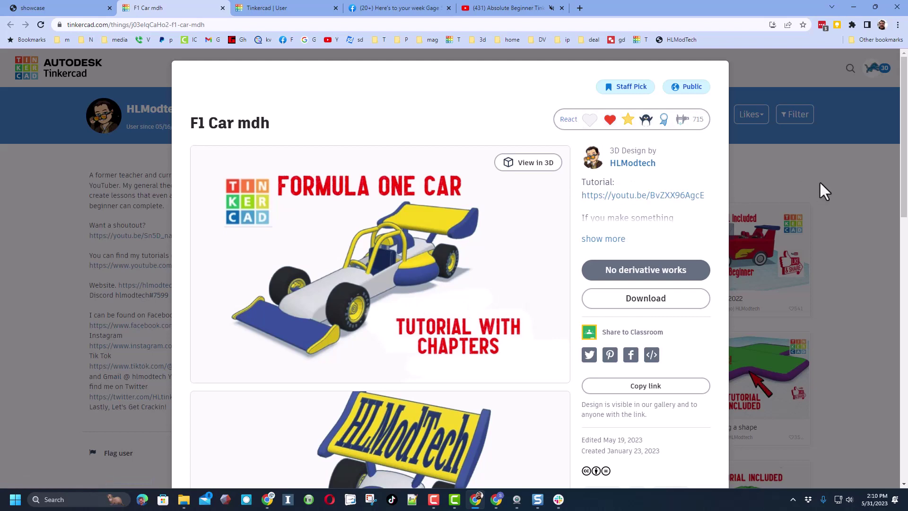
{"action": "left_click", "coordinate": [780, 167]}
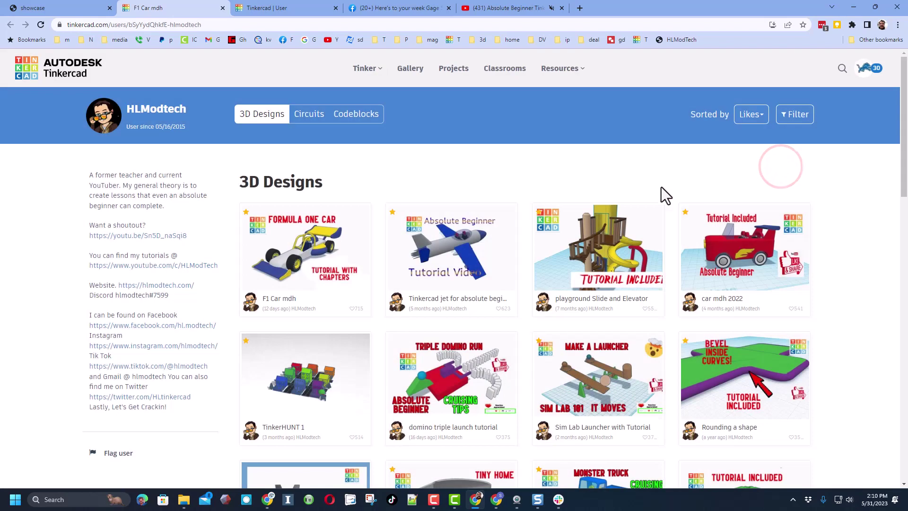
Sort the profile's 3D designs by Recent and open Copy of Keep the Chain going!!
{"action": "left_click", "coordinate": [753, 118]}
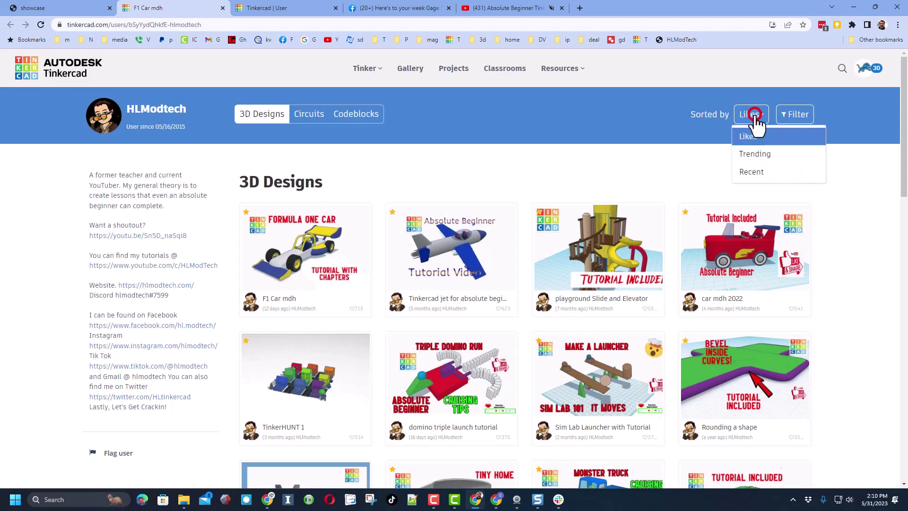
{"action": "left_click", "coordinate": [748, 172]}
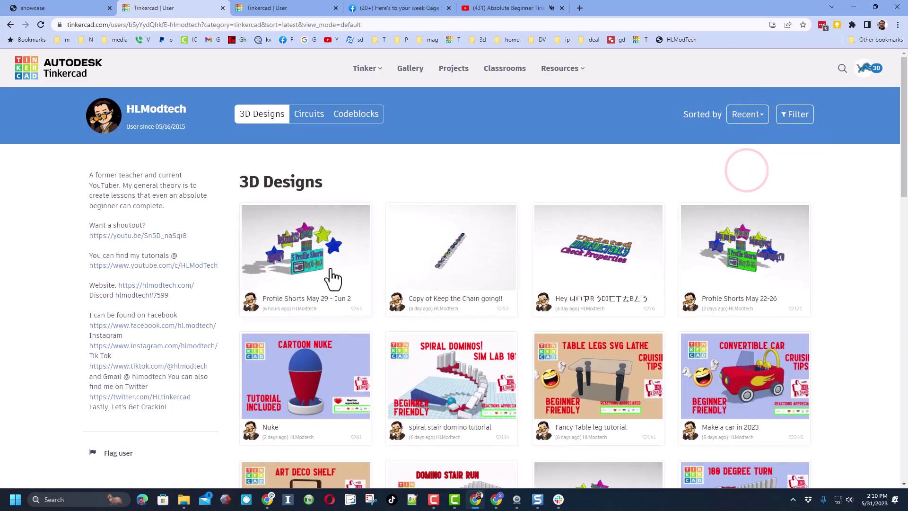
{"action": "left_click", "coordinate": [448, 270]}
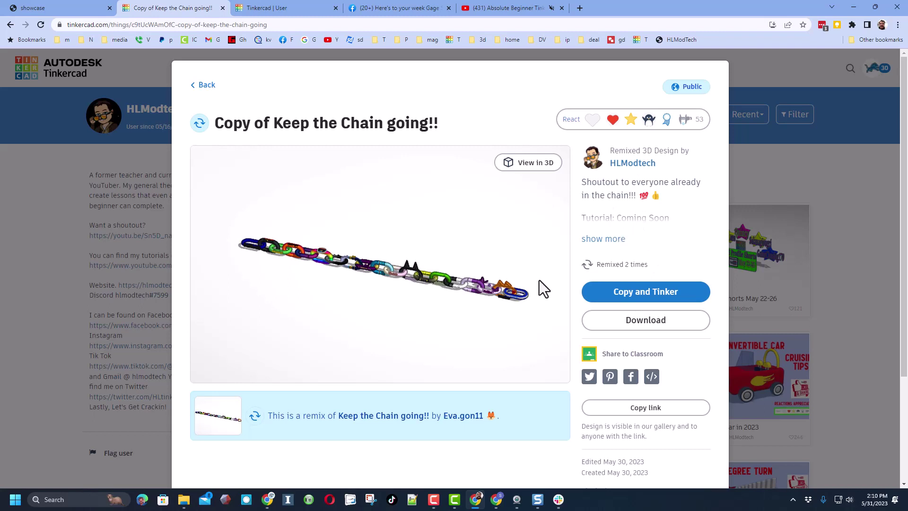
View the design's reaction options, then copy the chain design into the editor for tinkering
{"action": "left_click", "coordinate": [610, 124]}
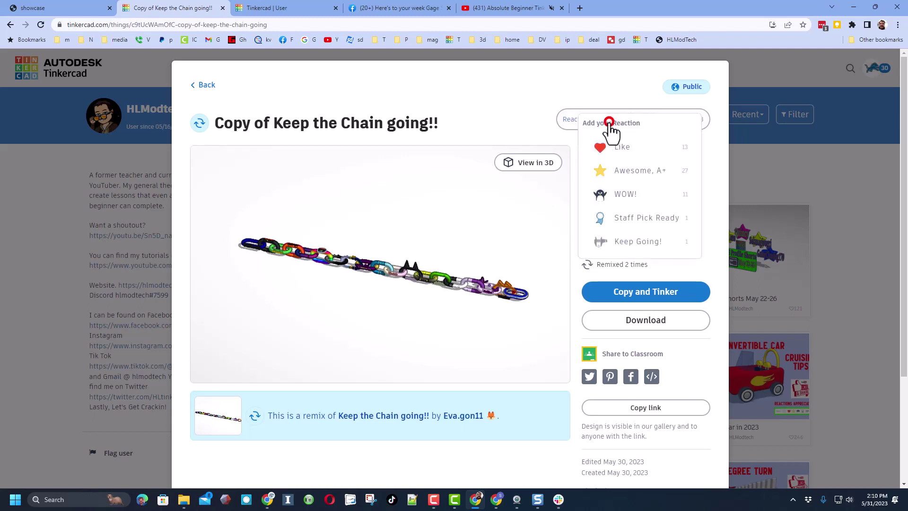
{"action": "left_click", "coordinate": [609, 166]}
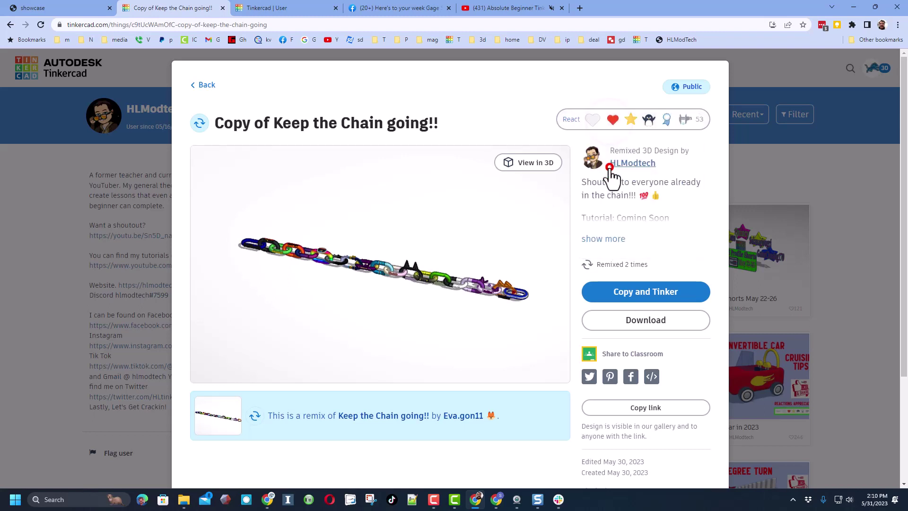
{"action": "left_click", "coordinate": [639, 297]}
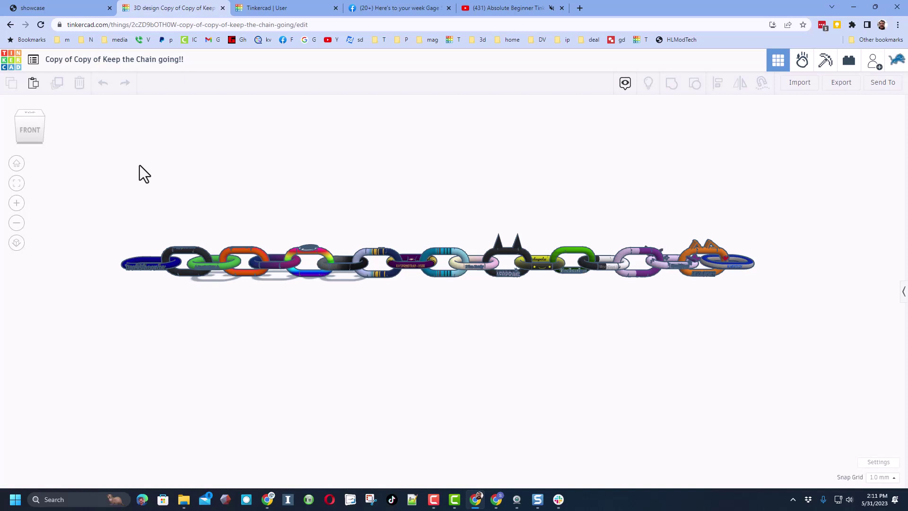
Examine the whole chain, then the blue and grey HLMODTECH link at its end and the links next to it
{"action": "right_click_drag", "start_coordinate": [141, 167], "coordinate": [186, 196]}
{"action": "scroll", "coordinate": [240, 326], "scroll_direction": "up", "scroll_amount": 5}
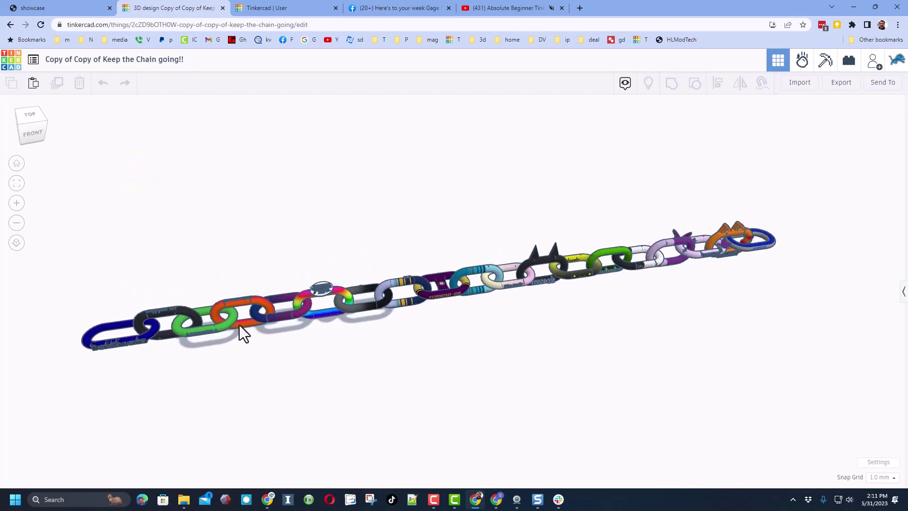
{"action": "mouse_move", "coordinate": [445, 302]}
{"action": "right_mouse_down"}
{"action": "mouse_move", "coordinate": [470, 285]}
{"action": "mouse_move", "coordinate": [438, 285]}
{"action": "mouse_move", "coordinate": [427, 310]}
{"action": "mouse_move", "coordinate": [418, 399]}
{"action": "mouse_move", "coordinate": [417, 318]}
{"action": "mouse_move", "coordinate": [439, 291]}
{"action": "right_mouse_up"}
{"action": "right_click_drag", "start_coordinate": [627, 302], "coordinate": [631, 316]}
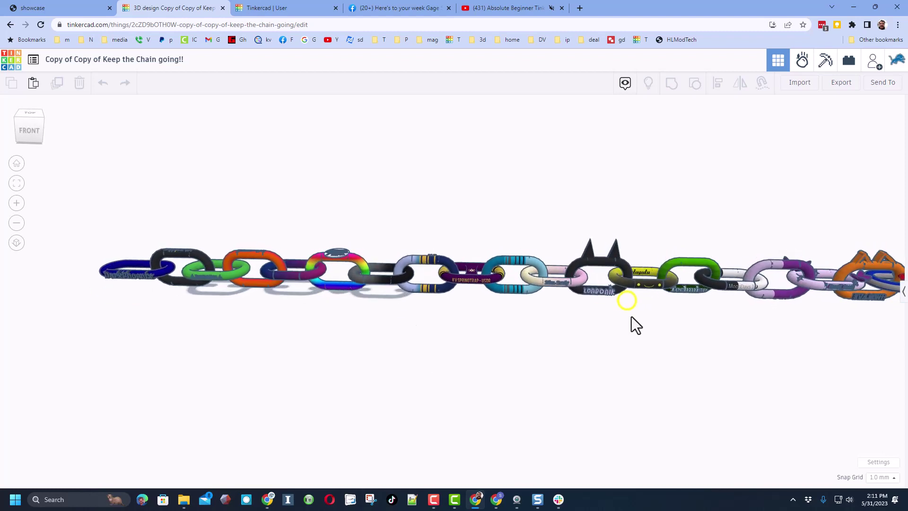
{"action": "left_click", "coordinate": [888, 294]}
{"action": "key", "text": "f"}
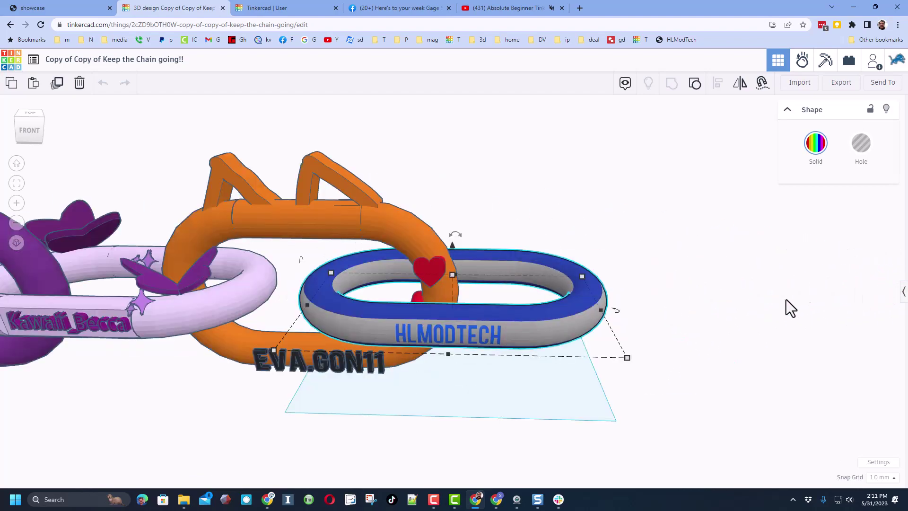
{"action": "right_click_drag", "start_coordinate": [751, 285], "coordinate": [713, 292]}
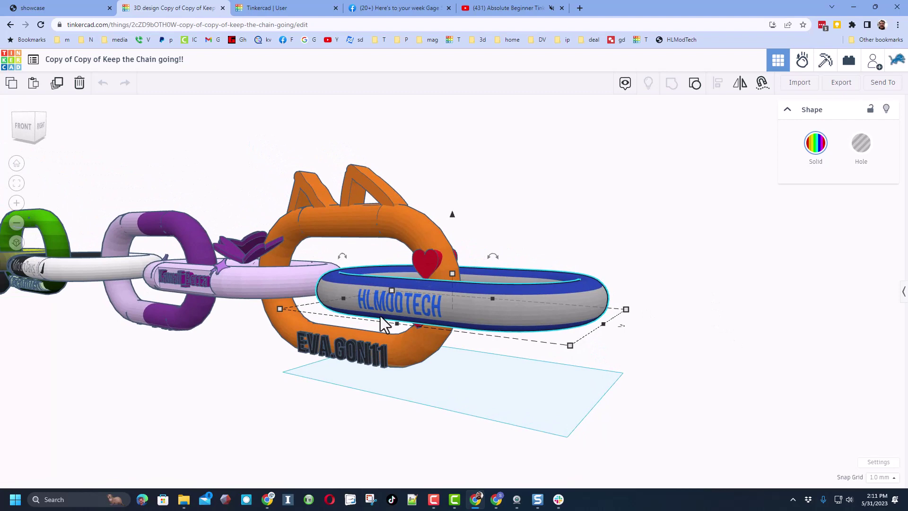
{"action": "scroll", "coordinate": [381, 316], "scroll_direction": "up", "scroll_amount": 3}
{"action": "scroll", "coordinate": [544, 393], "scroll_direction": "down", "scroll_amount": 2}
{"action": "left_click", "coordinate": [554, 416]}
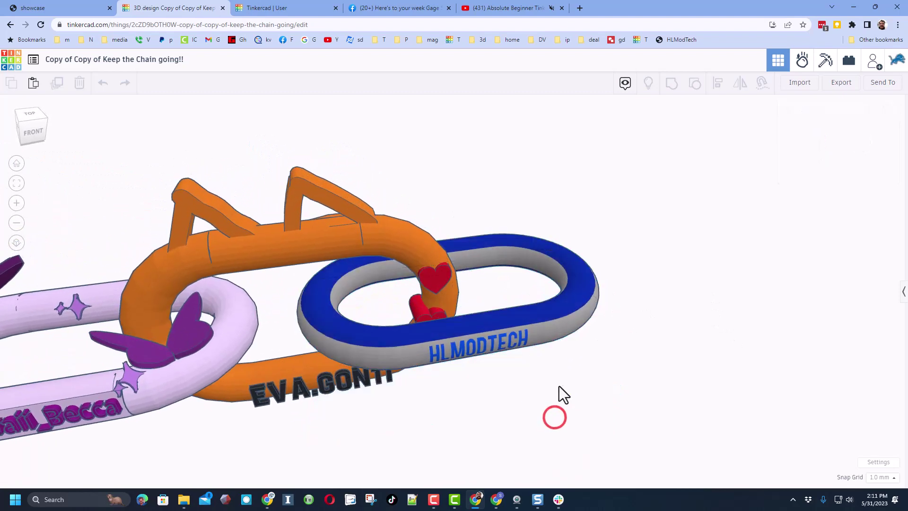
{"action": "right_click_drag", "start_coordinate": [561, 382], "coordinate": [543, 373]}
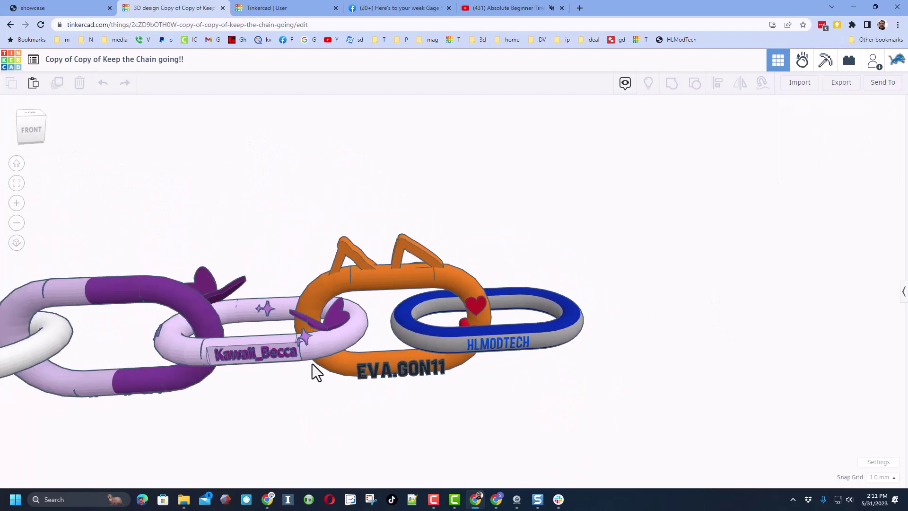
{"action": "left_click", "coordinate": [336, 342]}
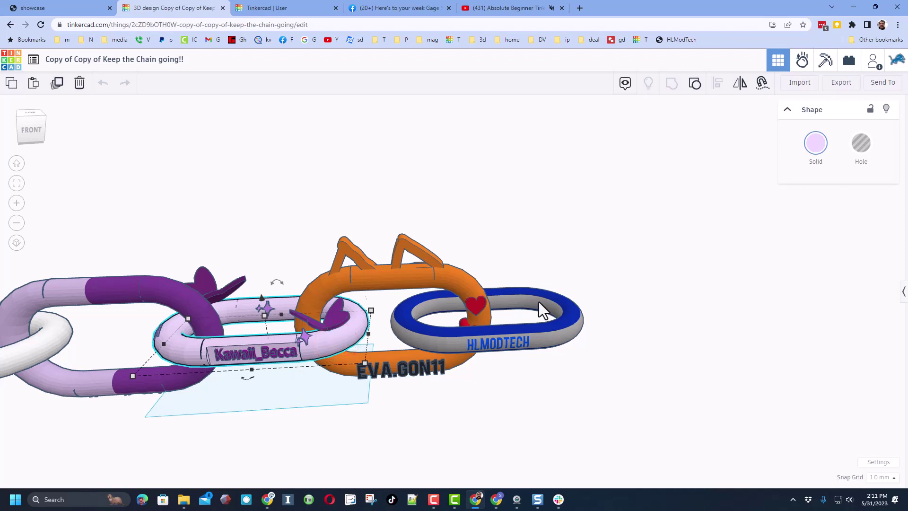
{"action": "left_click", "coordinate": [526, 401]}
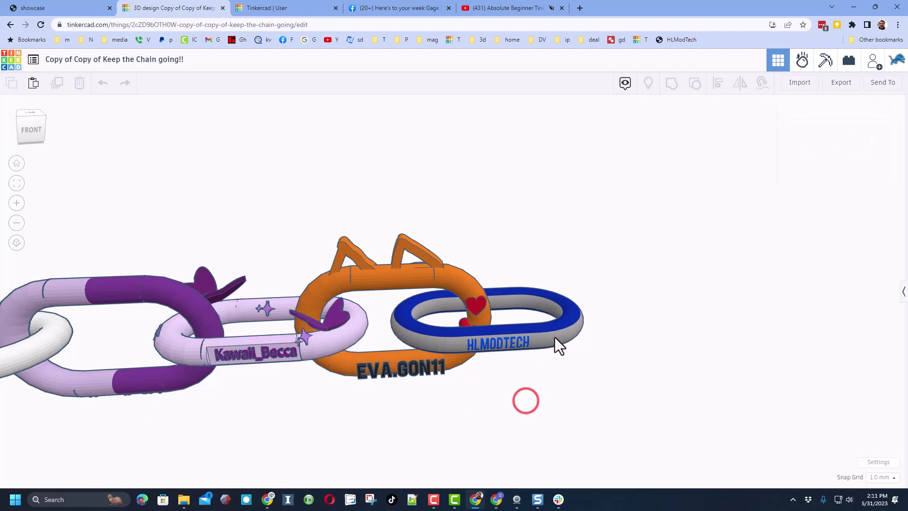
Duplicate the HLMODTECH end link and shift the copy two large nudges along the chain, past its open end
{"action": "left_click", "coordinate": [555, 337]}
{"action": "key", "text": "ctrl+d"}
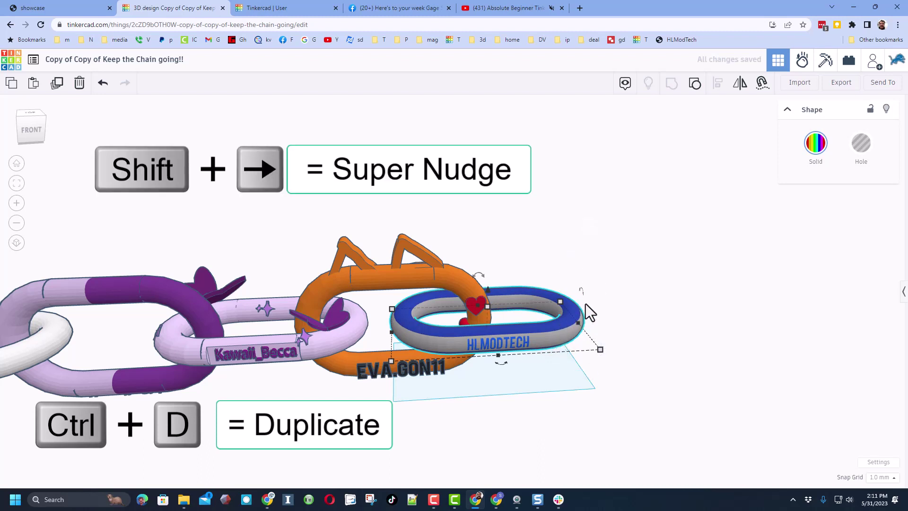
{"action": "key", "text": "shift+Right"}
{"action": "key", "text": "shift+Right"}
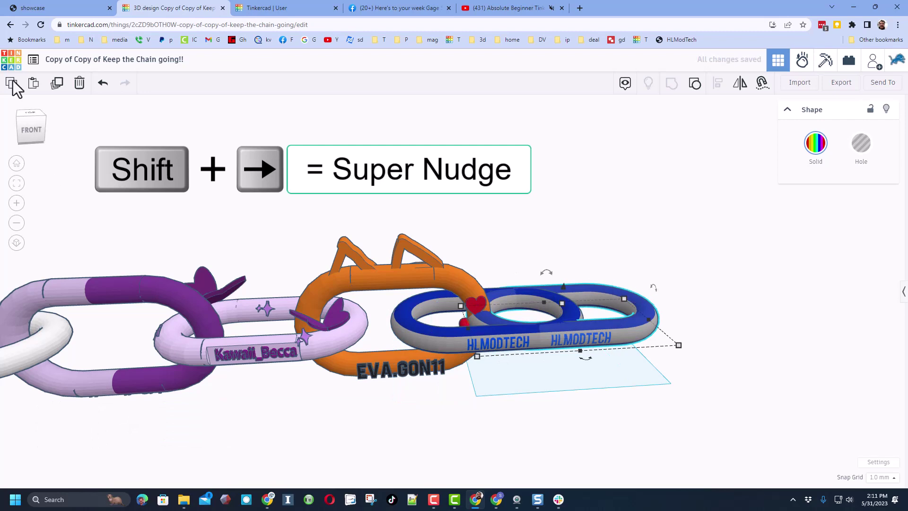
Rotate the duplicated link 90° about the chain's length so it stands upright, and check it from the front
{"action": "left_click", "coordinate": [16, 117]}
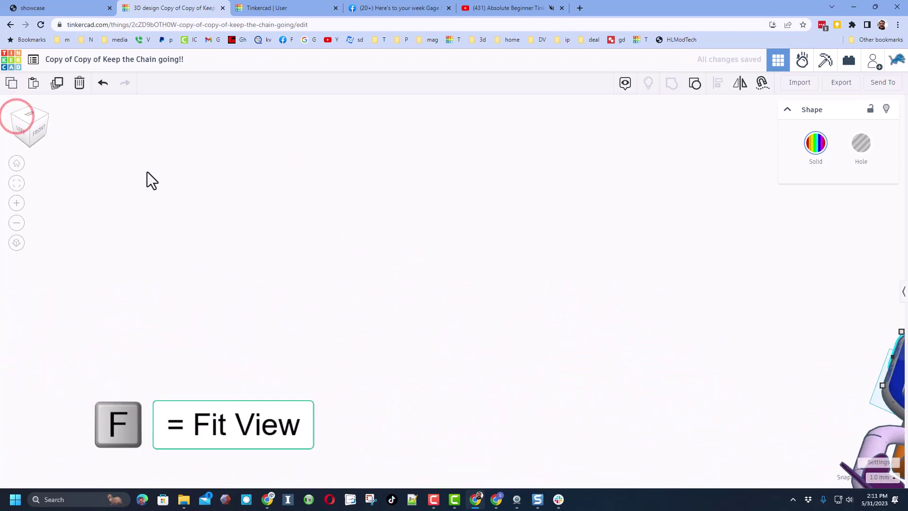
{"action": "key", "text": "f"}
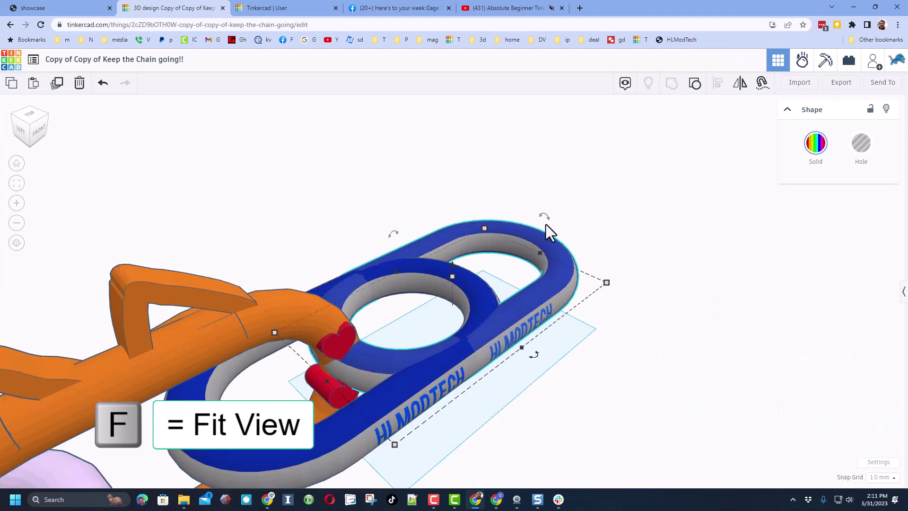
{"action": "left_click_drag", "start_coordinate": [546, 224], "coordinate": [563, 257]}
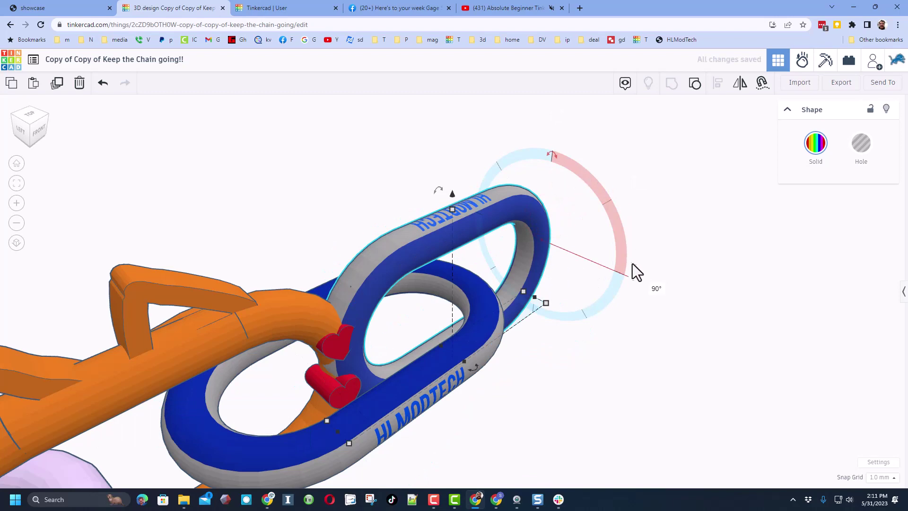
{"action": "right_click_drag", "start_coordinate": [657, 290], "coordinate": [716, 316]}
{"action": "left_click", "coordinate": [712, 308]}
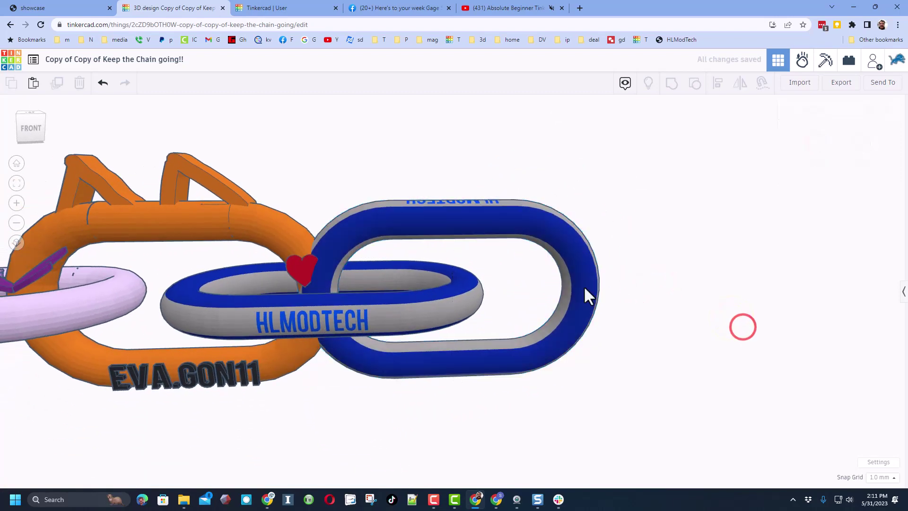
Nudge the upright link ten small steps outward so it interlocks with the end of the previous link
{"action": "left_click", "coordinate": [584, 287]}
{"action": "key", "text": "Right"}
{"action": "key", "text": "Right"}
{"action": "key", "text": "Right"}
{"action": "key", "text": "Right"}
{"action": "key", "text": "Right"}
{"action": "key", "text": "Right"}
{"action": "key", "text": "Right"}
{"action": "key", "text": "Right"}
{"action": "key", "text": "Right"}
{"action": "key", "text": "Right"}
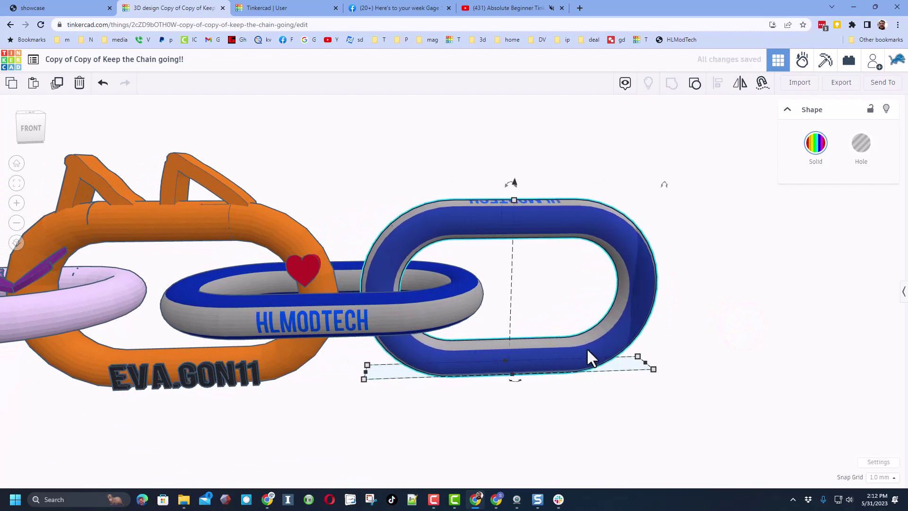
{"action": "scroll", "coordinate": [588, 359], "scroll_direction": "down", "scroll_amount": 3}
{"action": "left_click", "coordinate": [708, 278]}
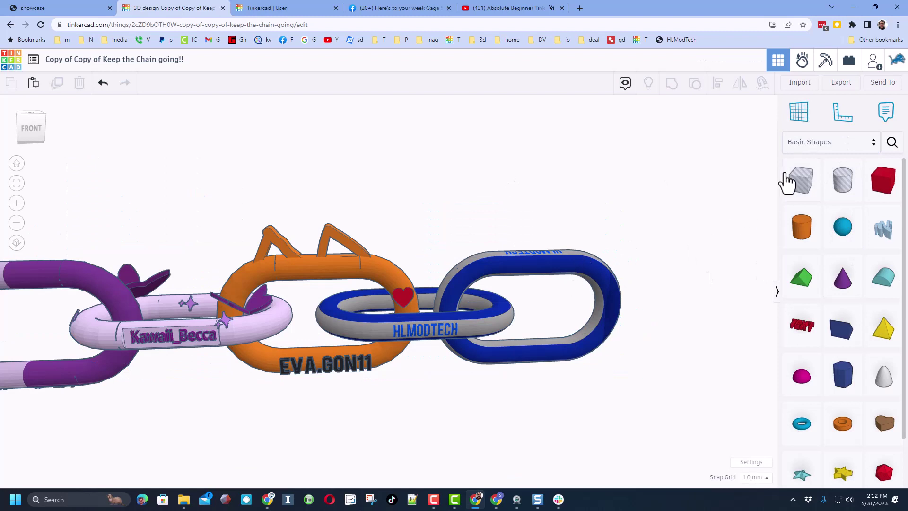
Search the community shapes for "bent"
{"action": "left_click", "coordinate": [597, 267]}
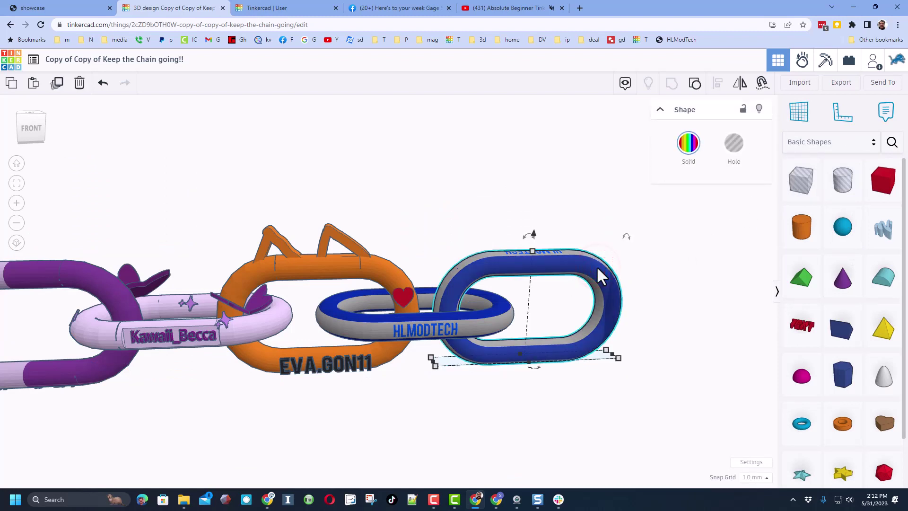
{"action": "left_click", "coordinate": [892, 141]}
{"action": "type", "text": "bent"}
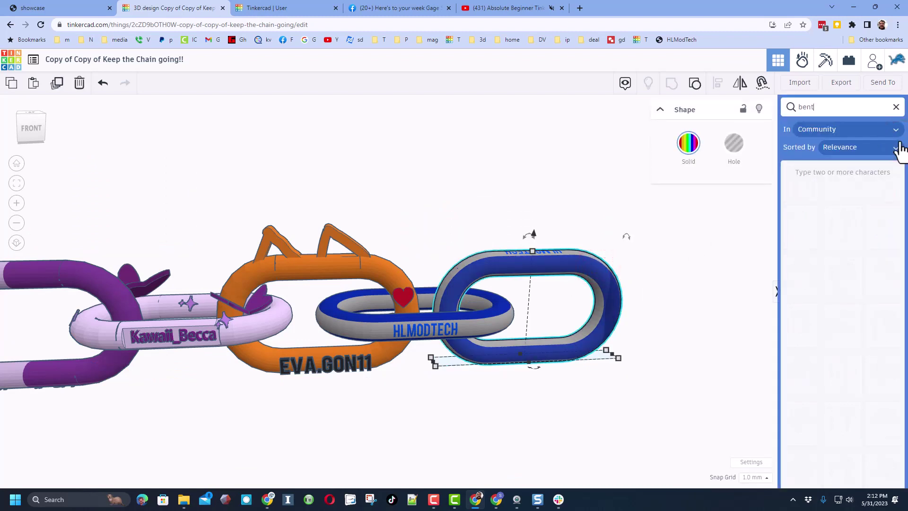
Ungroup the upright end link and move its oval cutting hole shape clear, up behind the solid parts
{"action": "middle_click_drag", "start_coordinate": [657, 251], "coordinate": [583, 260]}
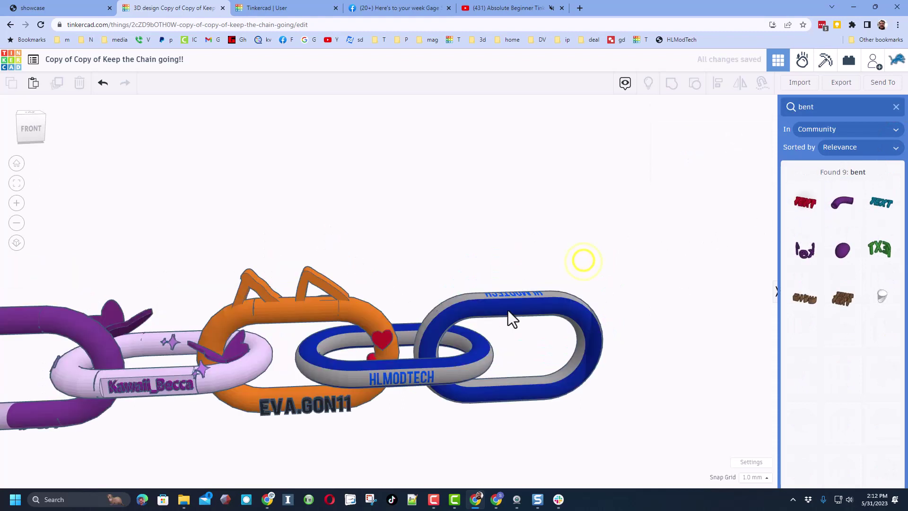
{"action": "left_click_drag", "start_coordinate": [510, 309], "coordinate": [511, 312]}
{"action": "left_click", "coordinate": [695, 83]}
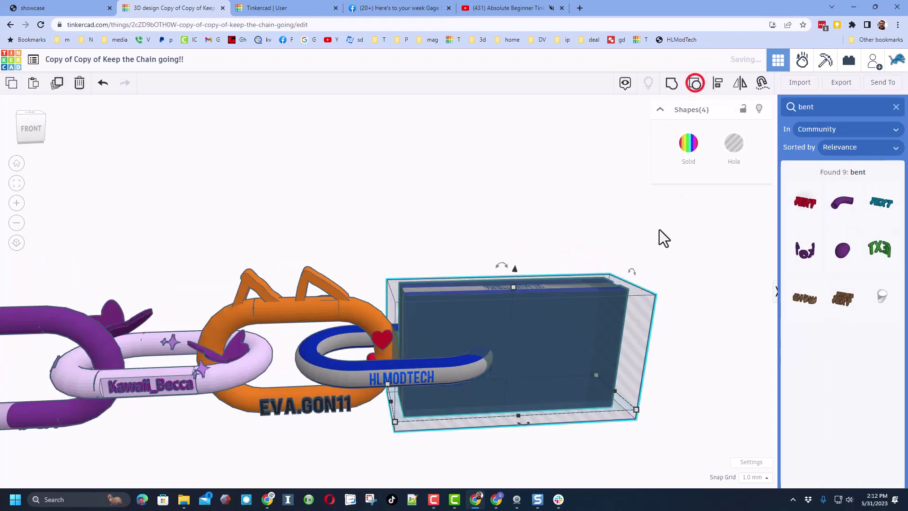
{"action": "left_click_drag", "start_coordinate": [628, 350], "coordinate": [477, 240]}
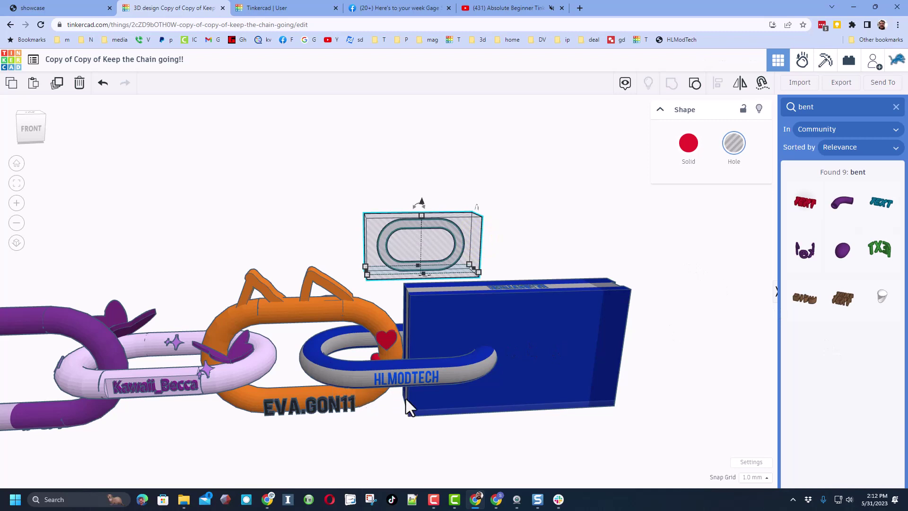
Hide the ungrouped link's solid blue body and select the upper HLModTech script text
{"action": "left_click", "coordinate": [541, 335]}
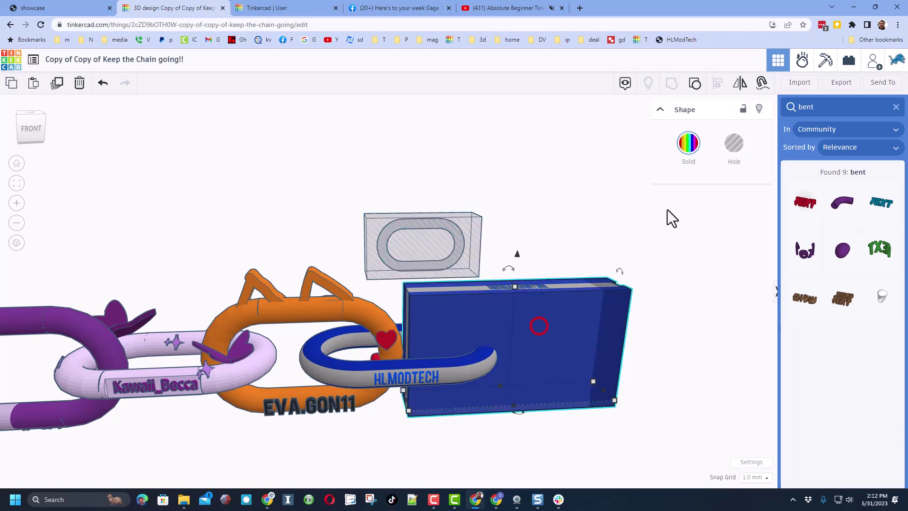
{"action": "left_click", "coordinate": [759, 109]}
{"action": "left_click", "coordinate": [515, 297]}
{"action": "scroll", "coordinate": [494, 327], "scroll_direction": "up", "scroll_amount": 2}
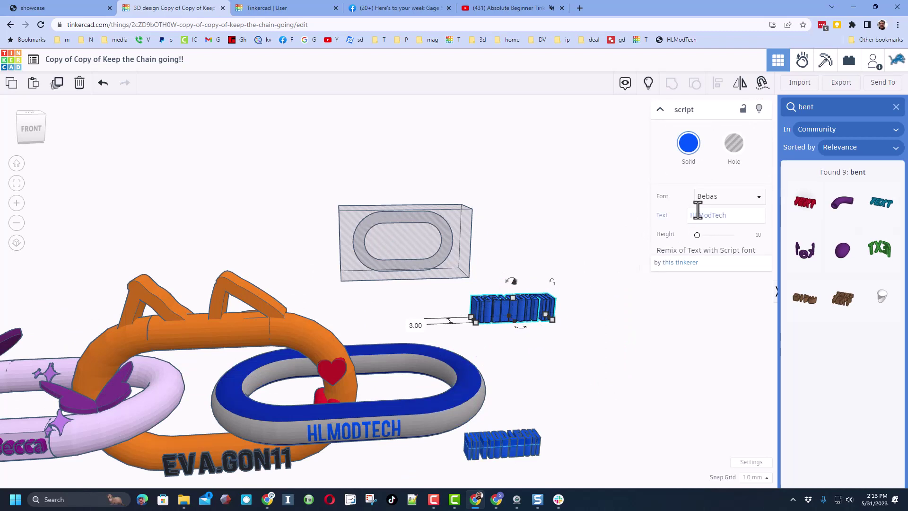
Undo the move of the end link's oval cutting hole and show all hidden shapes
{"action": "left_click", "coordinate": [104, 90]}
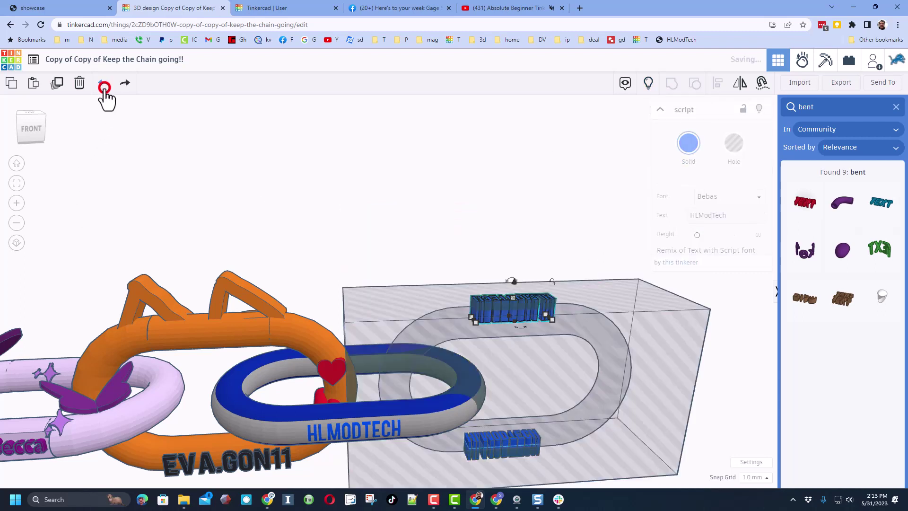
{"action": "left_click", "coordinate": [645, 85]}
{"action": "left_click", "coordinate": [540, 240]}
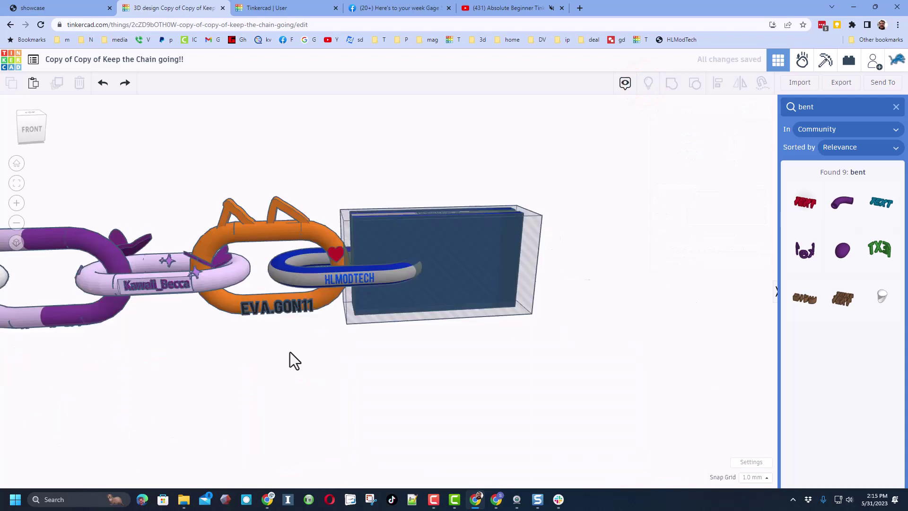
Hide the flat HLModTech link, group the end link's four loose shapes, and show the hidden link again
{"action": "scroll", "coordinate": [298, 353], "scroll_direction": "up", "scroll_amount": 2}
{"action": "left_click", "coordinate": [325, 235]}
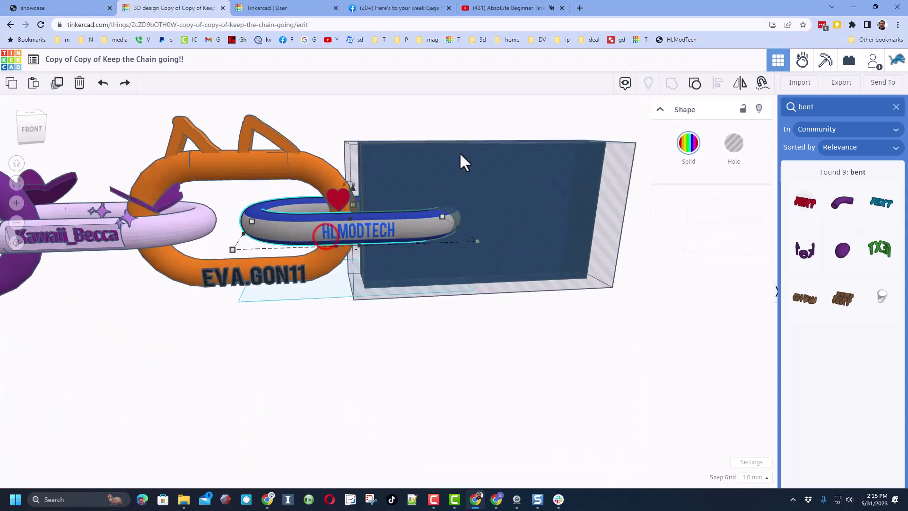
{"action": "left_click", "coordinate": [760, 112]}
{"action": "left_click_drag", "start_coordinate": [441, 123], "coordinate": [531, 316]}
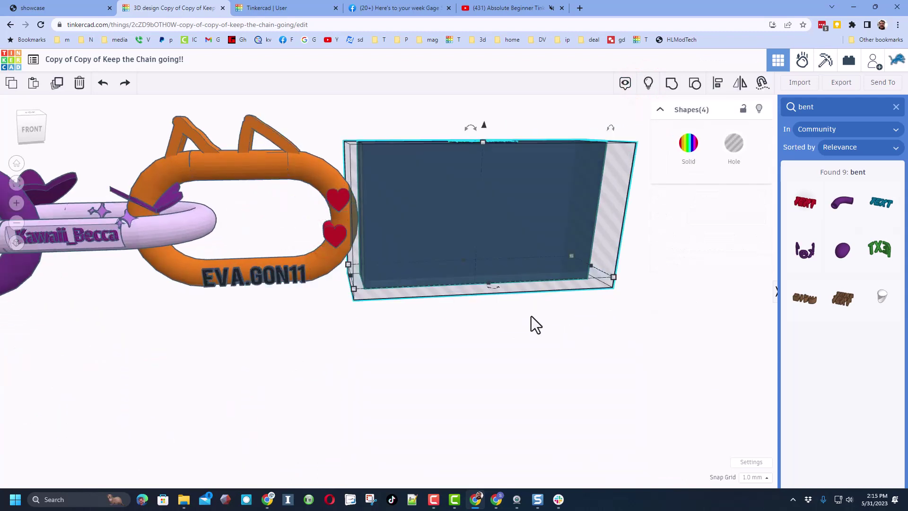
{"action": "key", "text": "ctrl+g"}
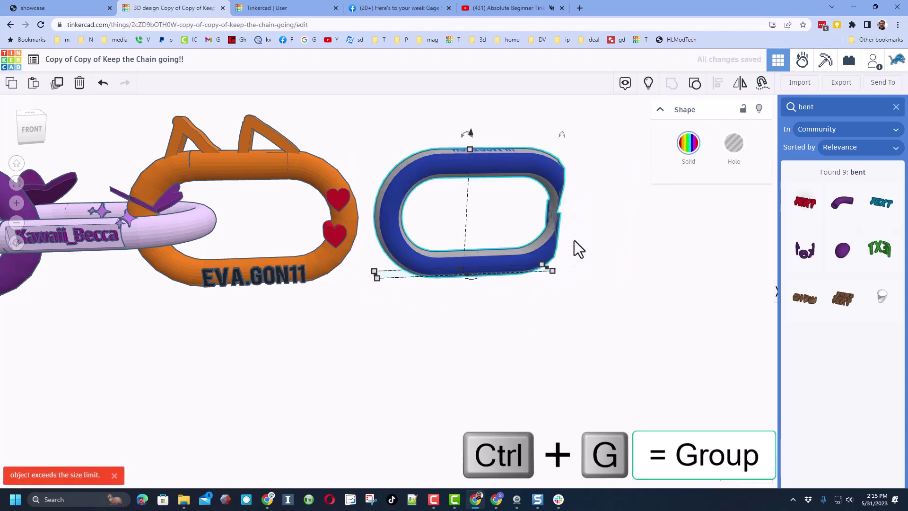
{"action": "scroll", "coordinate": [537, 259], "scroll_direction": "down", "scroll_amount": 2}
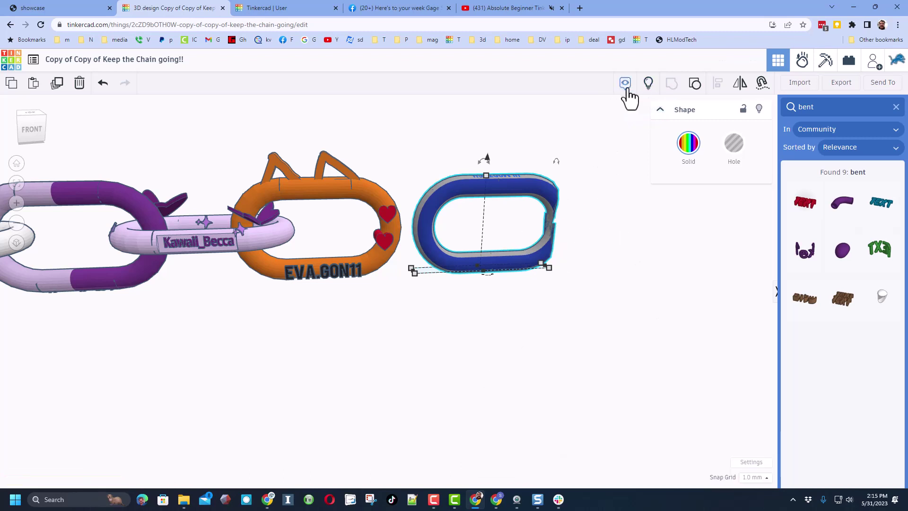
{"action": "left_click", "coordinate": [648, 83]}
{"action": "left_click", "coordinate": [501, 359]}
{"action": "right_click_drag", "start_coordinate": [503, 357], "coordinate": [525, 222]}
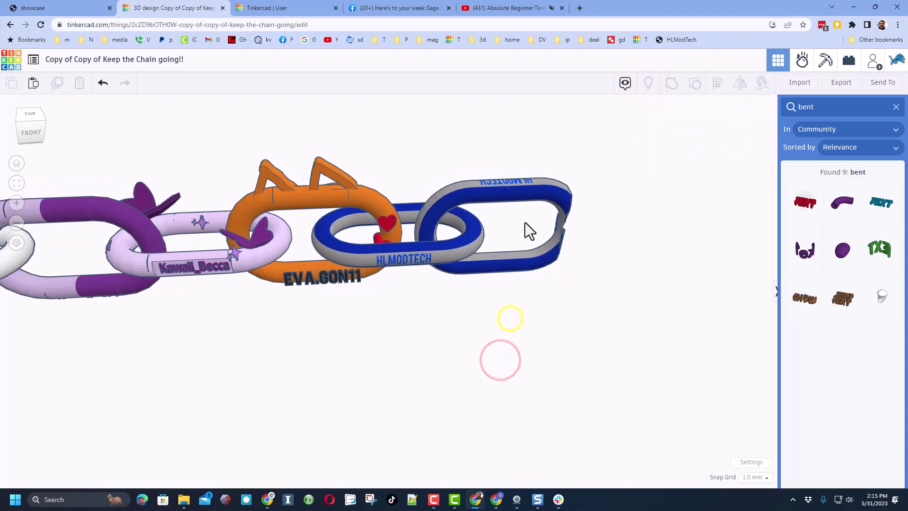
Rotate the end link crosswise to the chain and nudge it ten steps back toward the flat HLModTech link
{"action": "left_click_drag", "start_coordinate": [527, 158], "coordinate": [464, 277]}
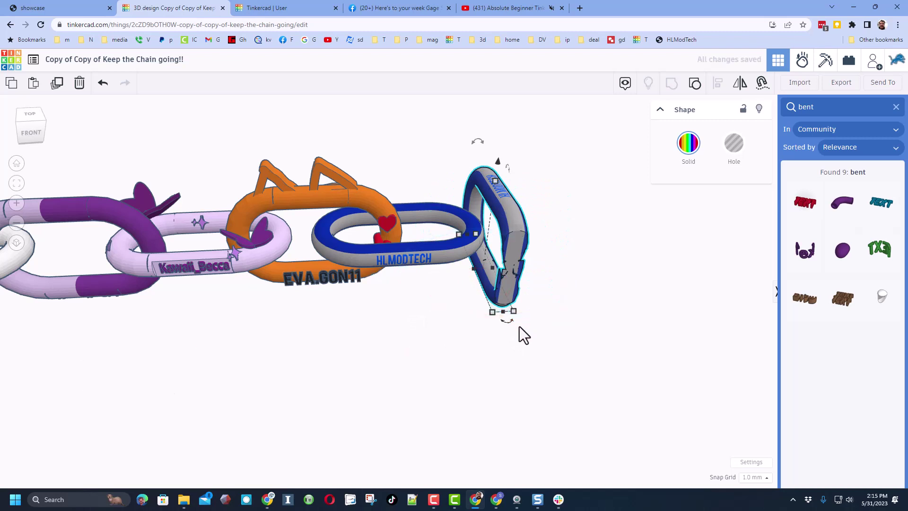
{"action": "key", "text": "Left"}
{"action": "key", "text": "Left"}
{"action": "key", "text": "Left"}
{"action": "key", "text": "Left"}
{"action": "key", "text": "Left"}
{"action": "key", "text": "Left"}
{"action": "key", "text": "Left"}
{"action": "key", "text": "Left"}
{"action": "key", "text": "Left"}
{"action": "key", "text": "Left"}
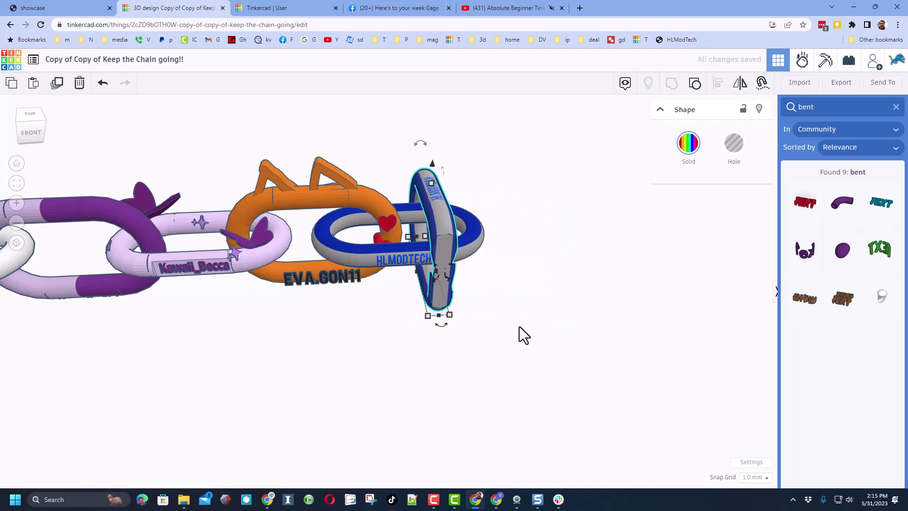
Nudge the crosswise end link six steps toward the front so it hangs through the flat link
{"action": "key", "text": "Down"}
{"action": "key", "text": "Down"}
{"action": "key", "text": "Down"}
{"action": "key", "text": "Down"}
{"action": "key", "text": "Down"}
{"action": "key", "text": "Down"}
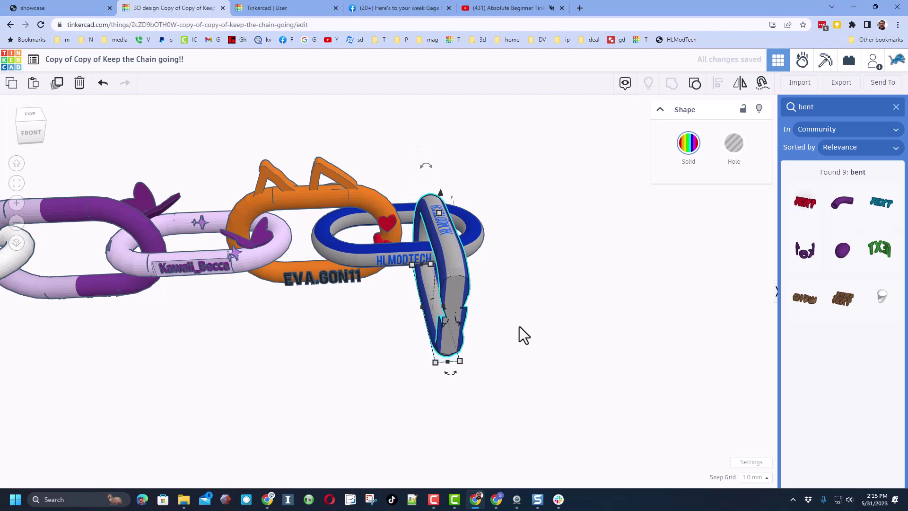
Ungroup the crosswise end link and select all four of its loose shapes
{"action": "right_click_drag", "start_coordinate": [407, 413], "coordinate": [501, 378]}
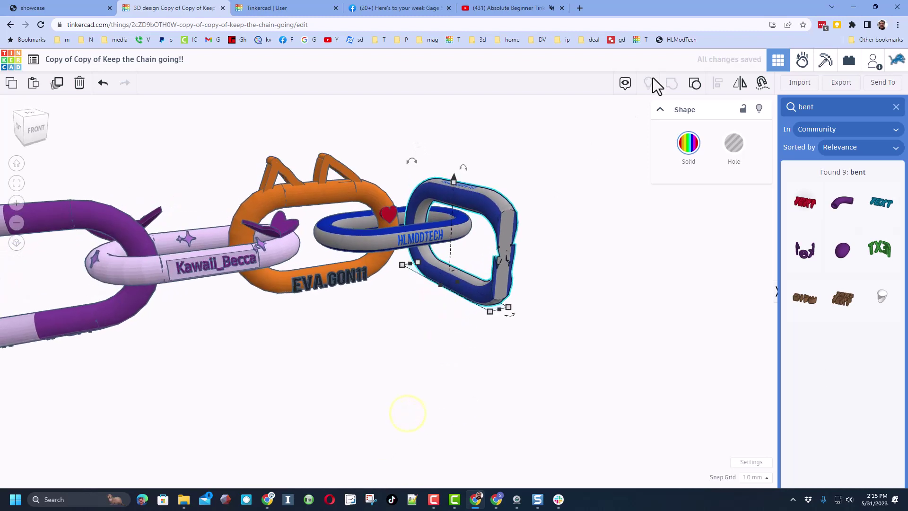
{"action": "left_click", "coordinate": [695, 84]}
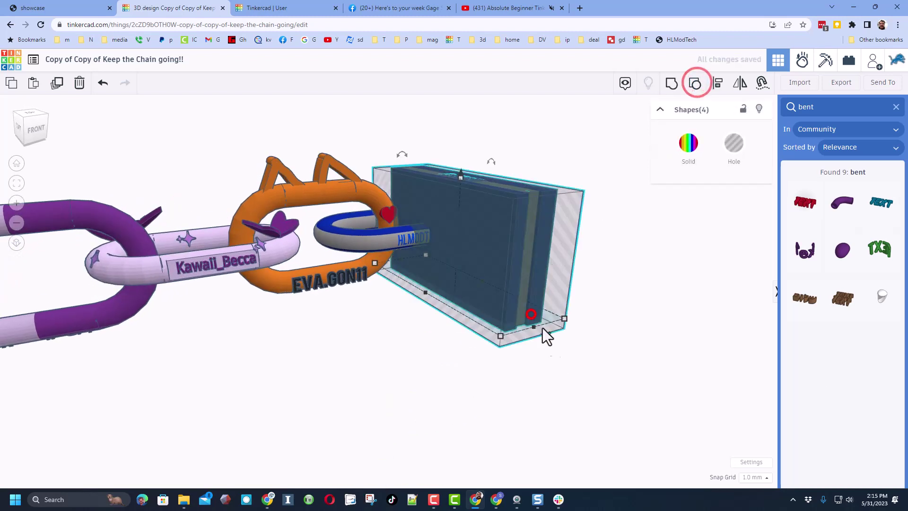
{"action": "left_click", "coordinate": [531, 313]}
{"action": "right_click_drag", "start_coordinate": [547, 391], "coordinate": [561, 381]}
{"action": "left_click_drag", "start_coordinate": [611, 139], "coordinate": [481, 370]}
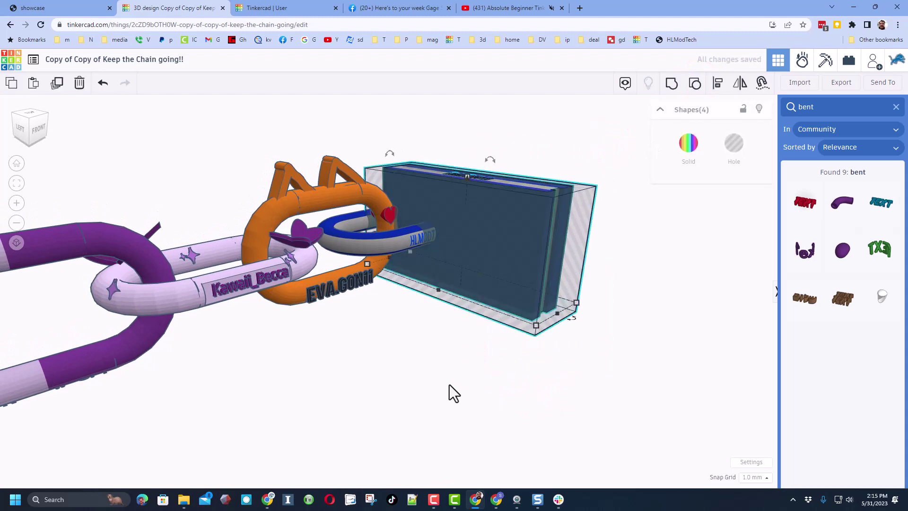
Hide the flat HLModTech link, regroup the end link's four loose shapes, and bring the hidden link back
{"action": "right_click_drag", "start_coordinate": [348, 396], "coordinate": [385, 314]}
{"action": "left_click", "coordinate": [385, 311]}
{"action": "left_click", "coordinate": [386, 242]}
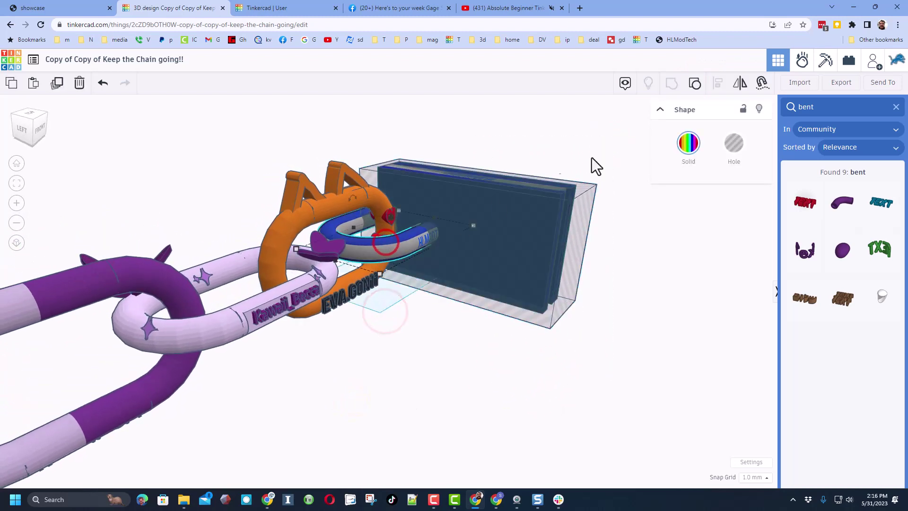
{"action": "left_click", "coordinate": [759, 109]}
{"action": "left_click_drag", "start_coordinate": [522, 139], "coordinate": [424, 320]}
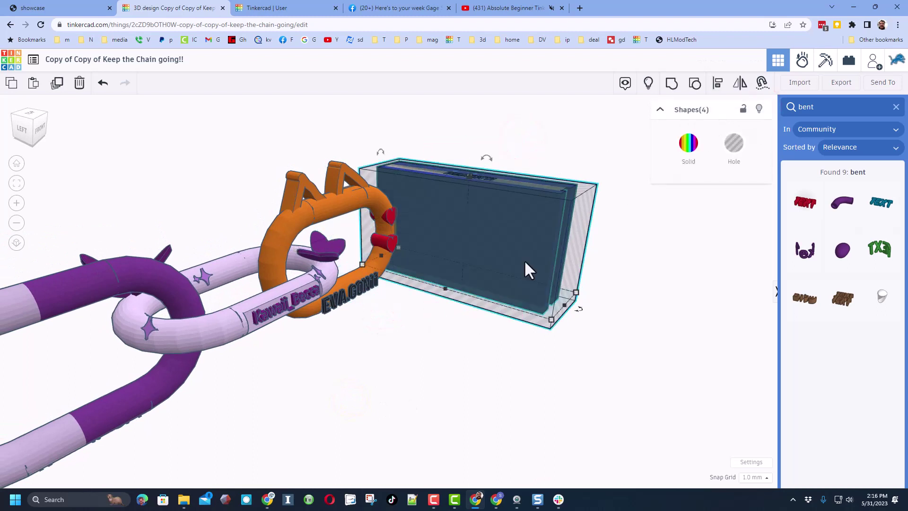
{"action": "left_click", "coordinate": [672, 83]}
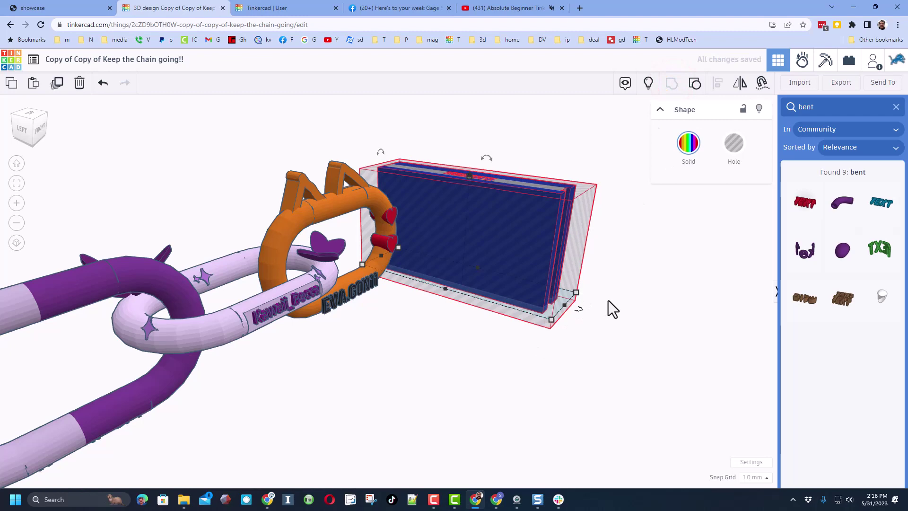
{"action": "right_click_drag", "start_coordinate": [632, 297], "coordinate": [563, 327]}
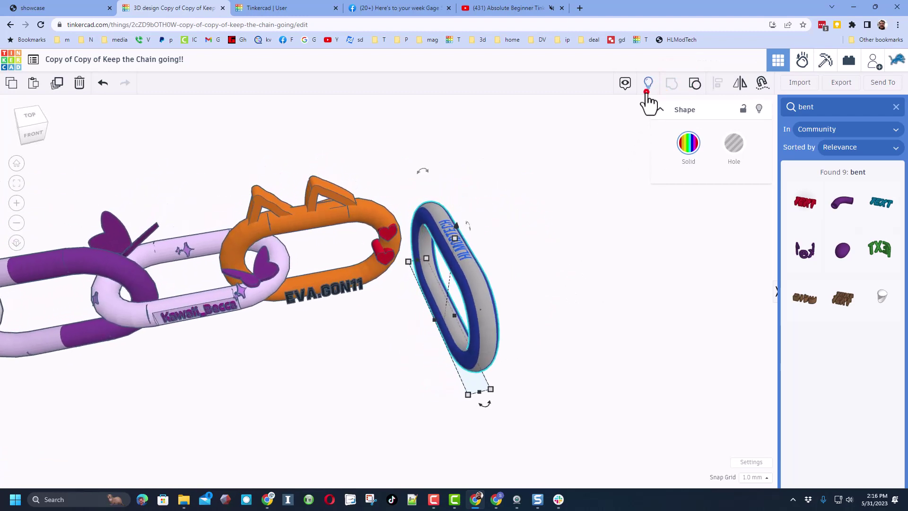
{"action": "left_click", "coordinate": [647, 93]}
{"action": "left_click", "coordinate": [381, 348]}
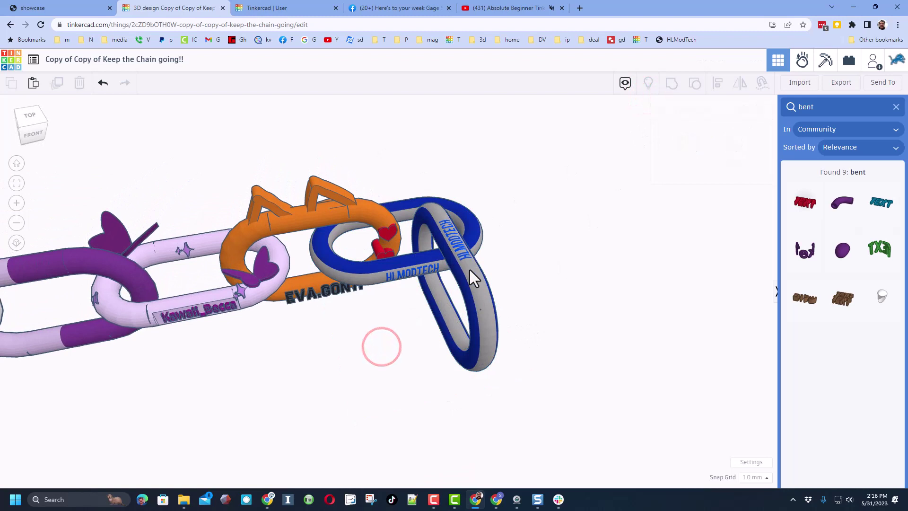
Ungroup the crosswise end link again and hide its outer cutting hole shape
{"action": "right_click_drag", "start_coordinate": [606, 306], "coordinate": [419, 349]}
{"action": "left_click", "coordinate": [441, 326]}
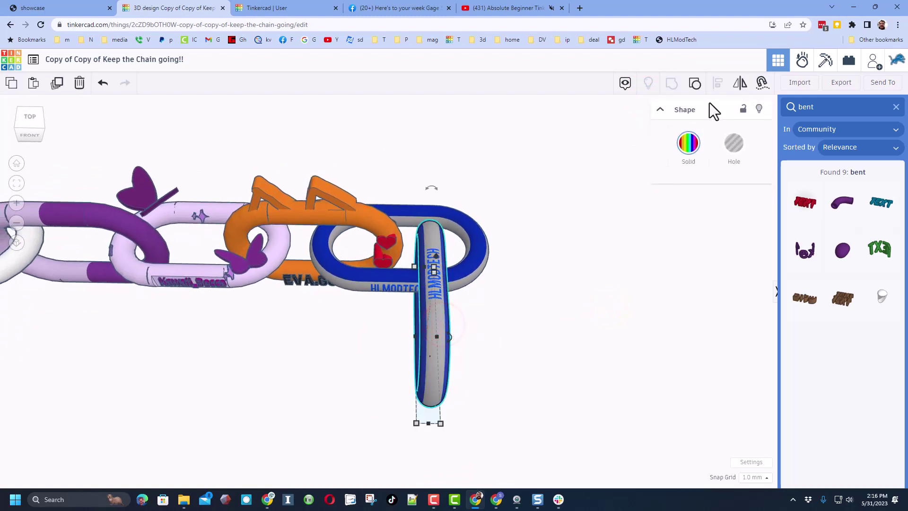
{"action": "left_click", "coordinate": [698, 92]}
{"action": "left_click", "coordinate": [567, 308]}
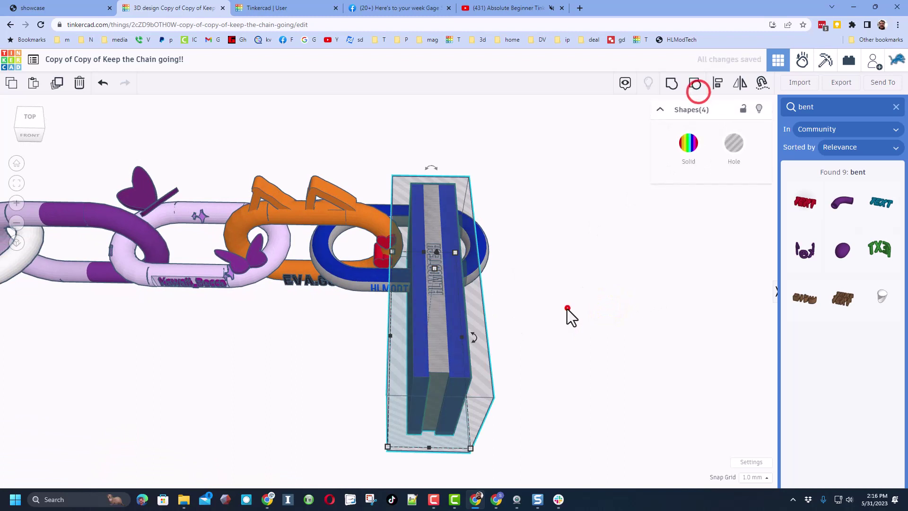
{"action": "left_click", "coordinate": [472, 309]}
{"action": "left_click", "coordinate": [759, 108]}
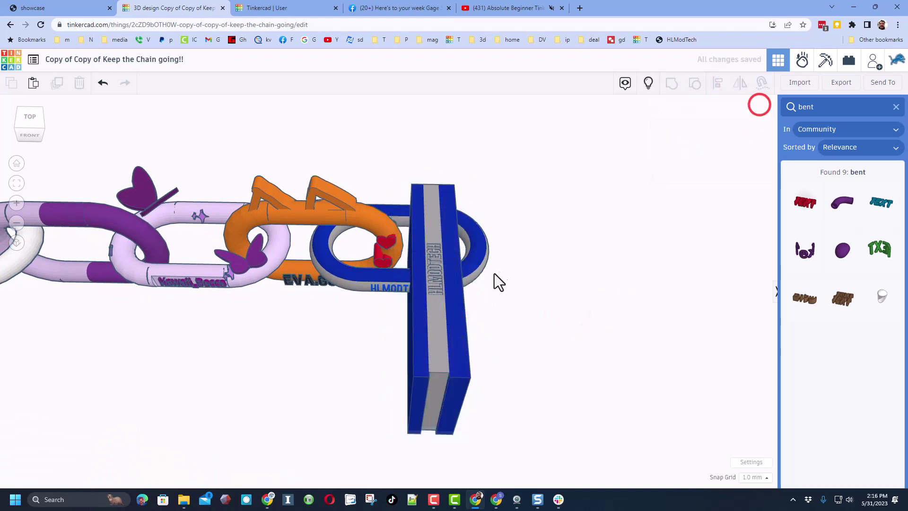
Hide the end link's blue and grey solid body so only its script texts remain accessible
{"action": "left_click", "coordinate": [440, 320]}
{"action": "scroll", "coordinate": [442, 322], "scroll_direction": "up", "scroll_amount": 3}
{"action": "left_click", "coordinate": [519, 289]}
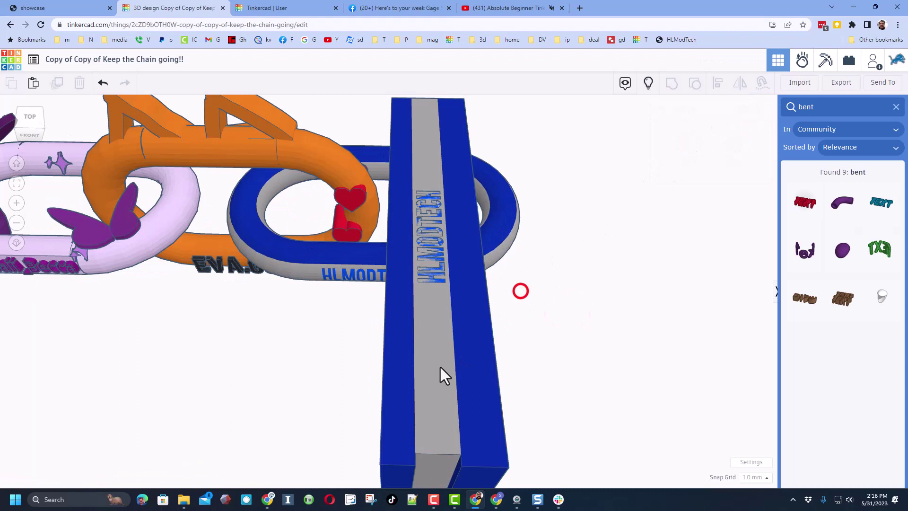
{"action": "left_click", "coordinate": [439, 369]}
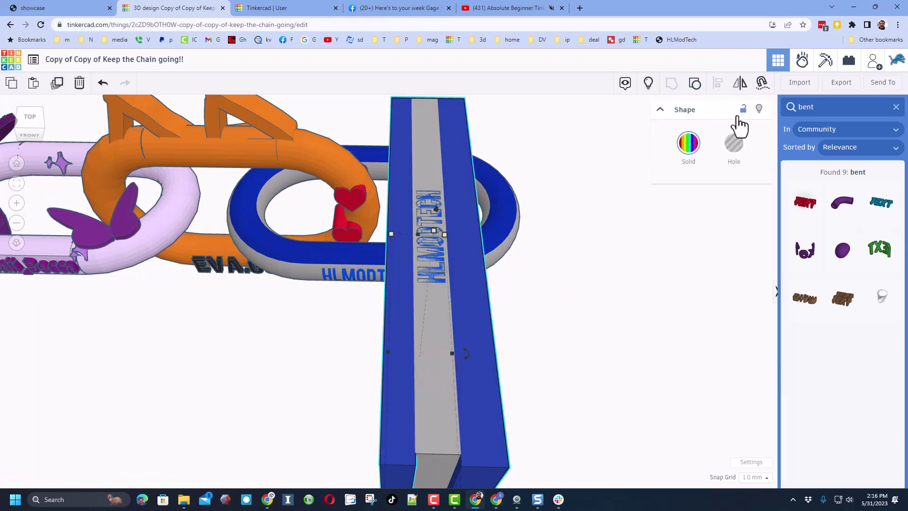
{"action": "left_click", "coordinate": [759, 109]}
{"action": "left_click", "coordinate": [428, 267]}
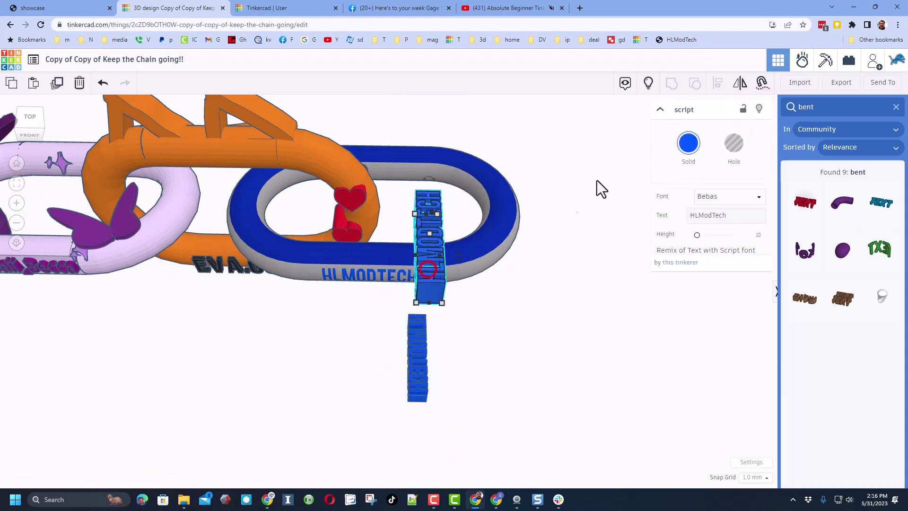
{"action": "double_click", "coordinate": [699, 215]}
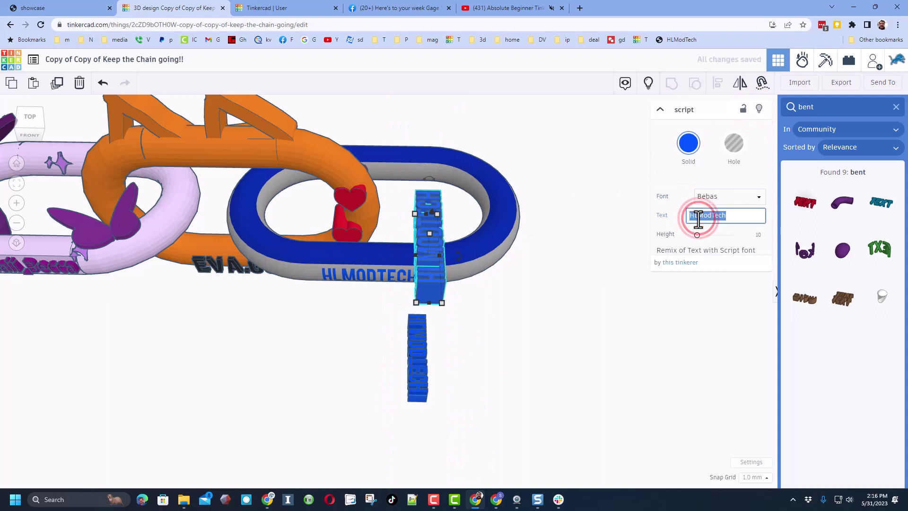
{"action": "type", "text": "Theroar84"}
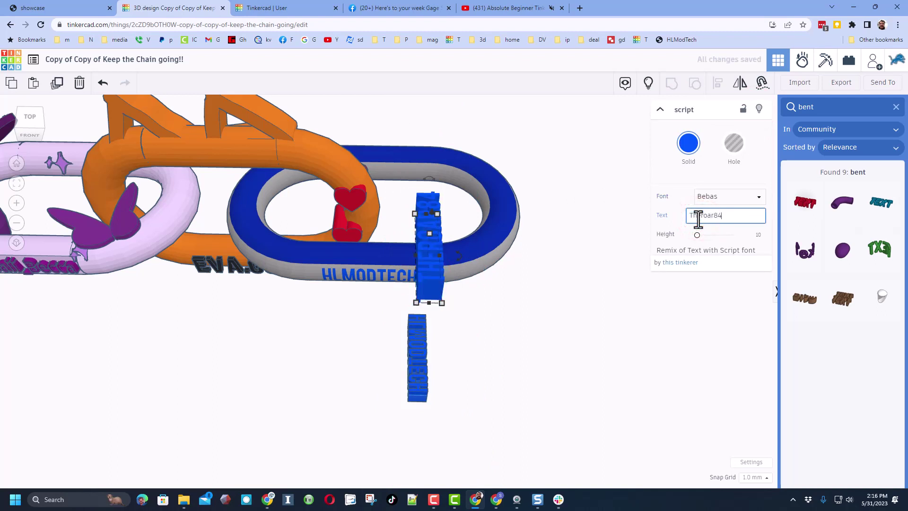
{"action": "left_click", "coordinate": [712, 196]}
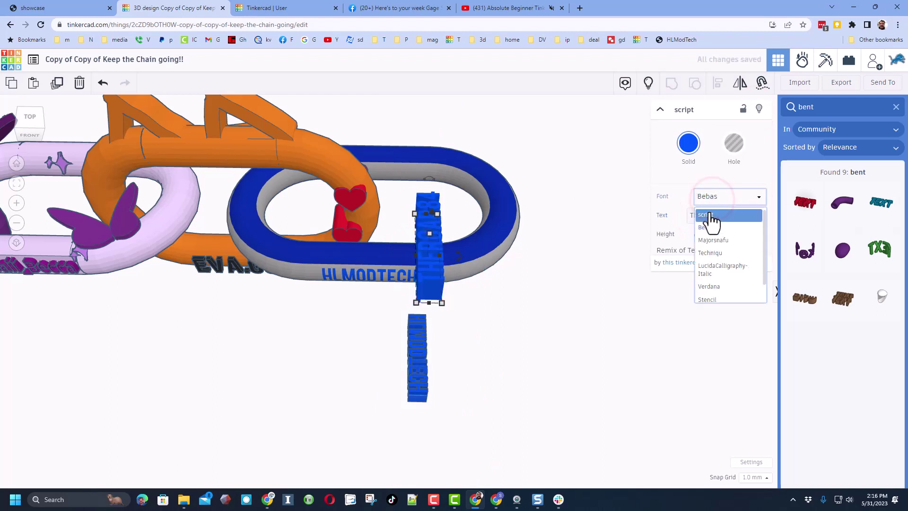
{"action": "left_click", "coordinate": [721, 241]}
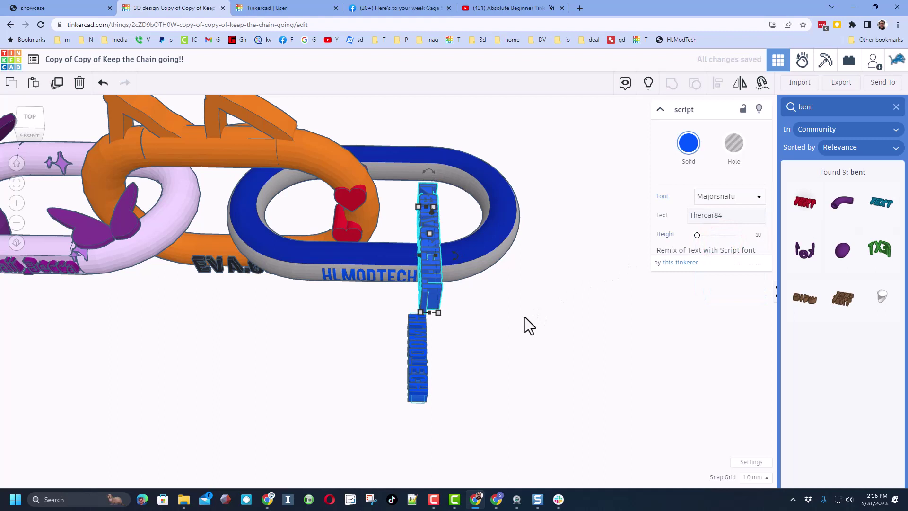
Change the end link's lower HLModTech script text to TheRoar84 in the Bebas font
{"action": "left_click", "coordinate": [410, 380]}
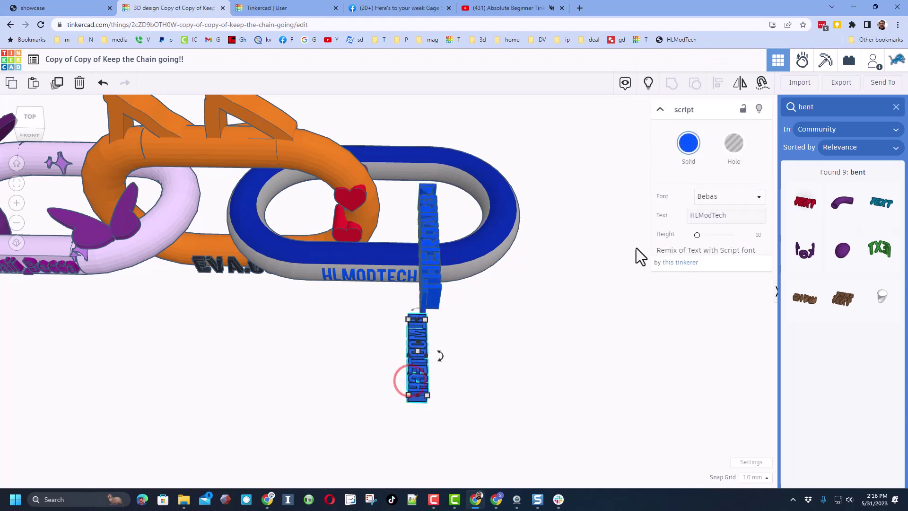
{"action": "left_click", "coordinate": [736, 215]}
{"action": "left_click", "coordinate": [736, 215]}
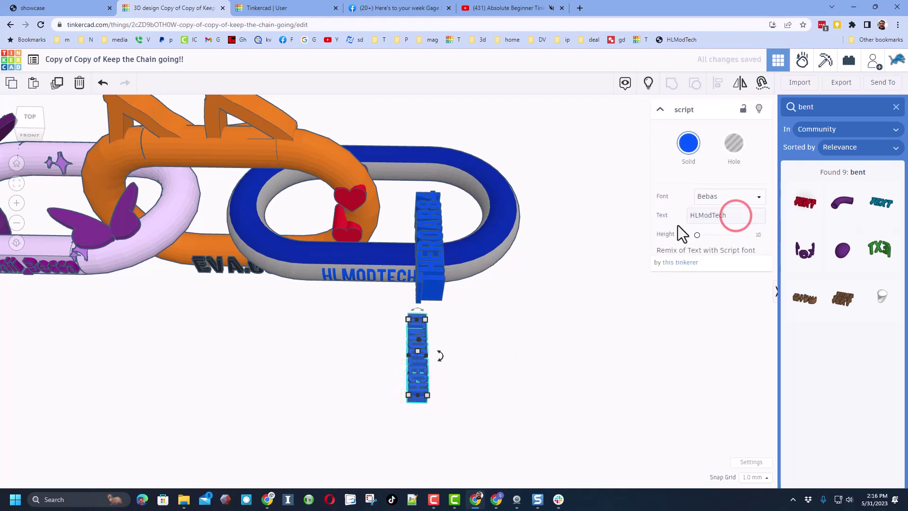
{"action": "left_click", "coordinate": [710, 215]}
{"action": "double_click", "coordinate": [712, 215]}
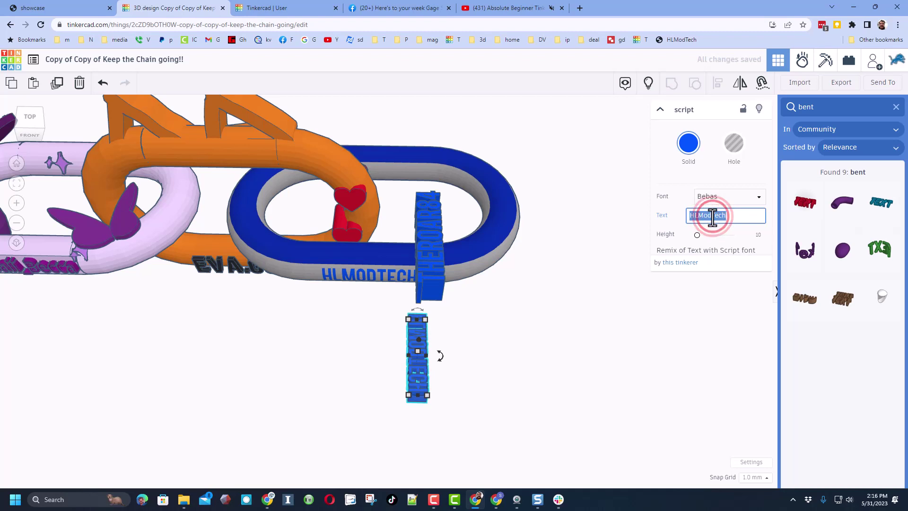
{"action": "type", "text": "TheR"}
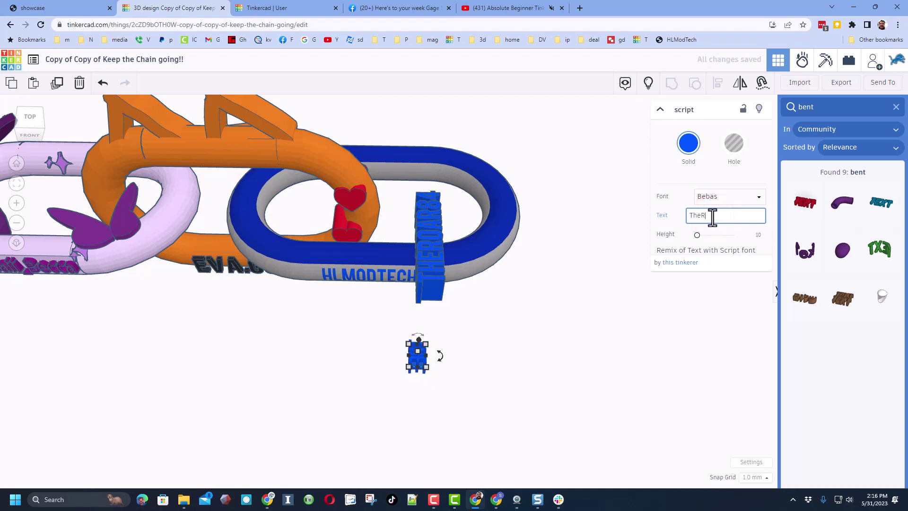
{"action": "type", "text": "oar84"}
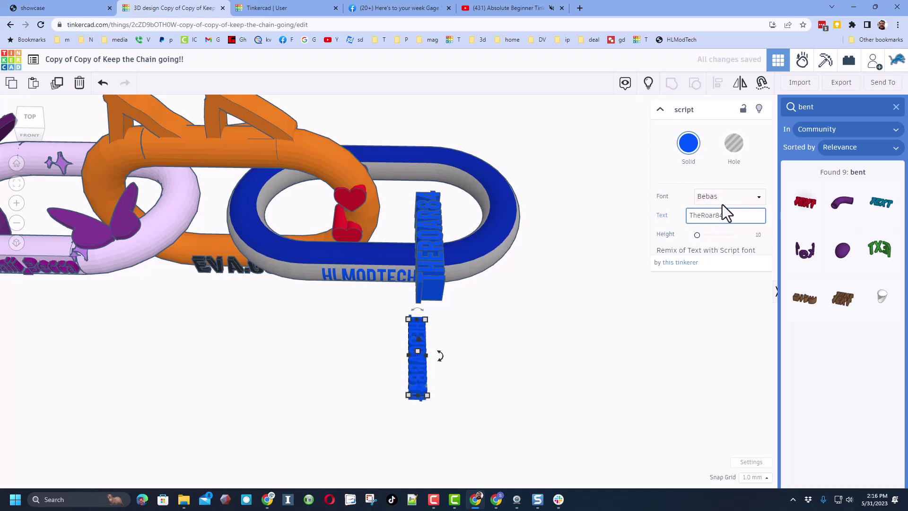
{"action": "left_click", "coordinate": [722, 197]}
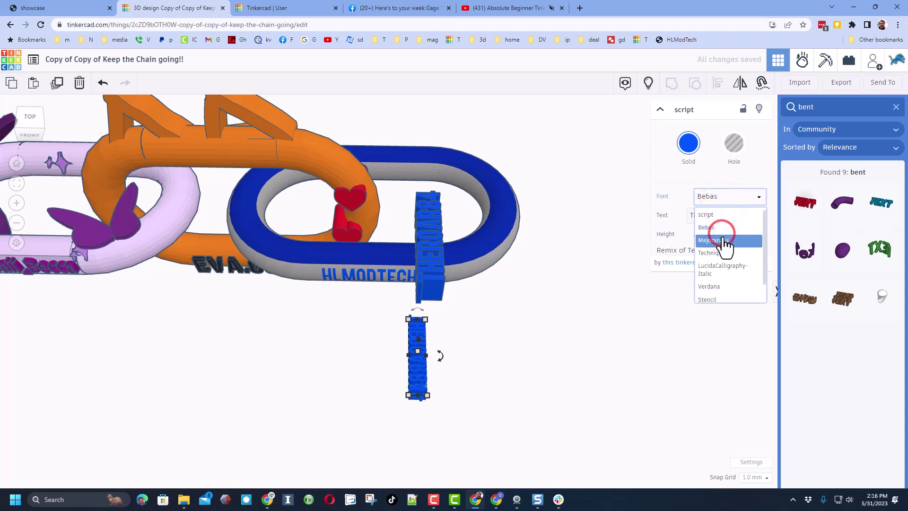
{"action": "left_click", "coordinate": [724, 239]}
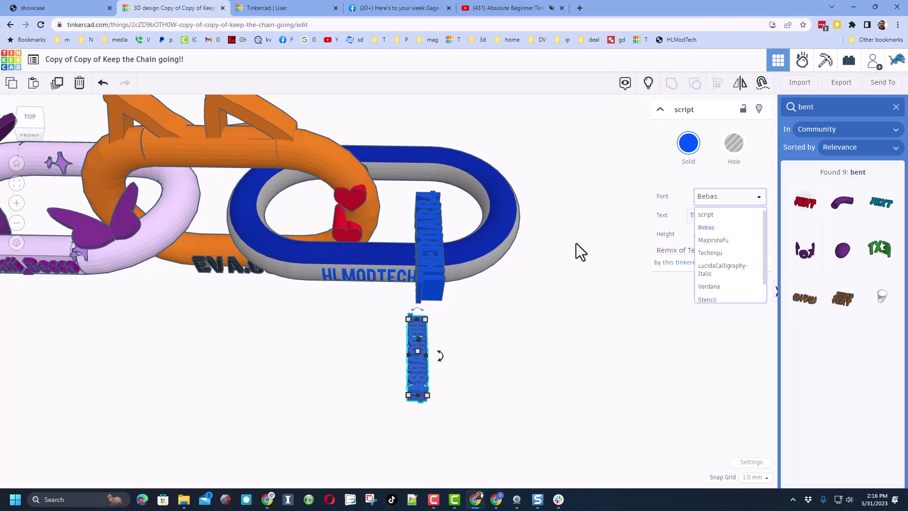
Show all hidden shapes and hide only the end link's outer cutting hole shape again
{"action": "left_click", "coordinate": [650, 84]}
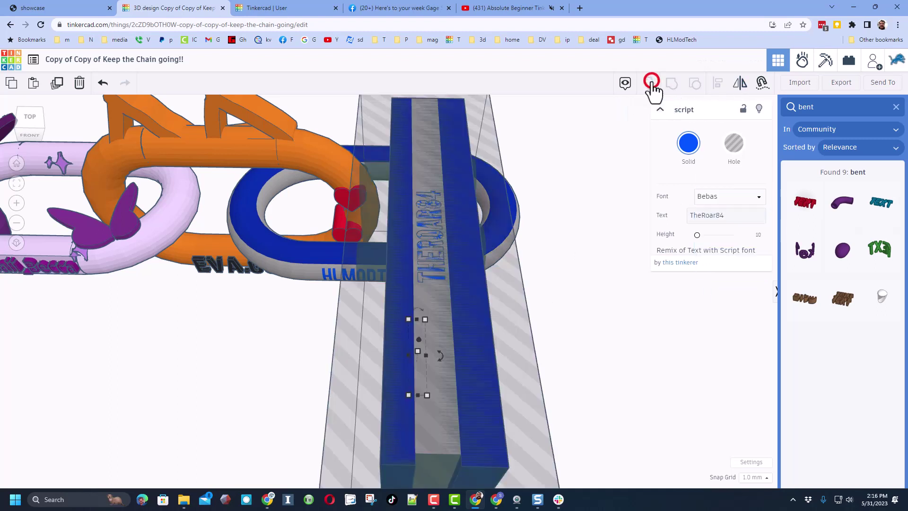
{"action": "left_click", "coordinate": [531, 336]}
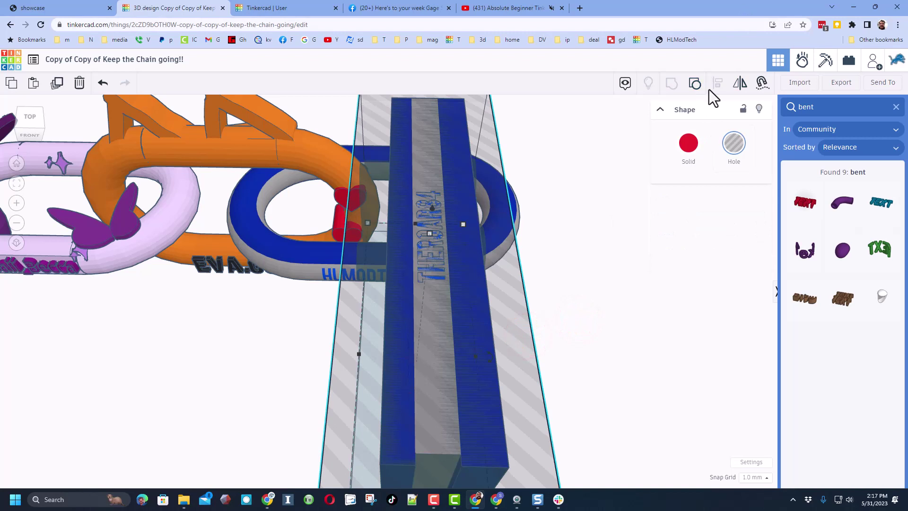
{"action": "left_click", "coordinate": [758, 112]}
Recolor the end link's whole solid body with a uniform custom grey
{"action": "left_click", "coordinate": [492, 319]}
{"action": "left_click", "coordinate": [689, 143]}
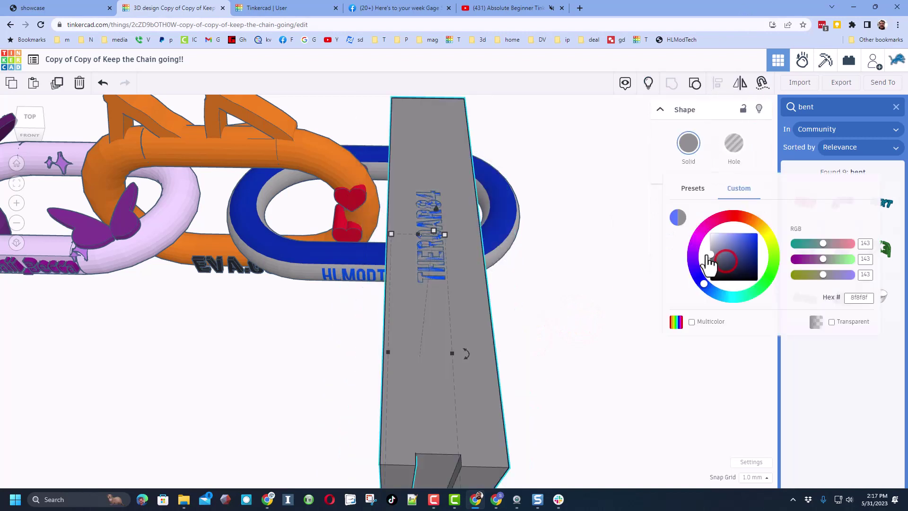
{"action": "left_click_drag", "start_coordinate": [710, 258], "coordinate": [705, 267]}
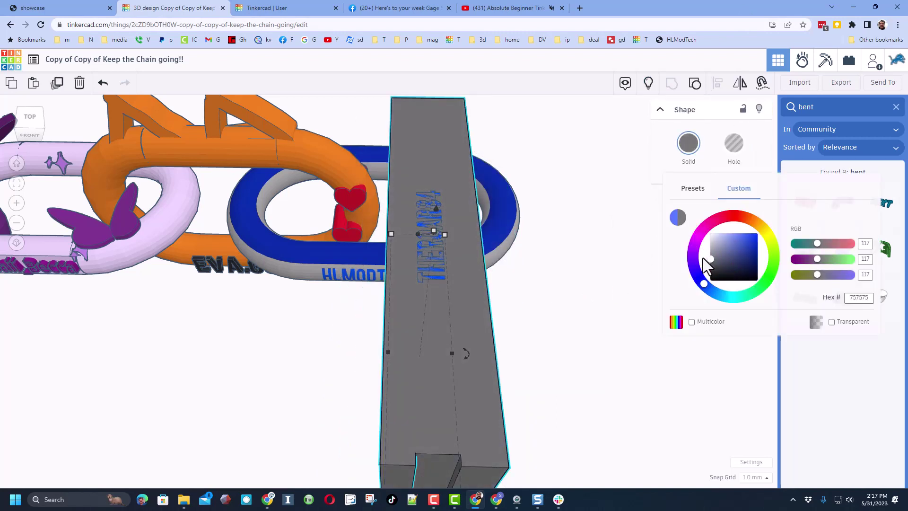
Enter the end link's body group, color one outer blue box grey 949494, and copy that hex code
{"action": "left_click", "coordinate": [476, 304]}
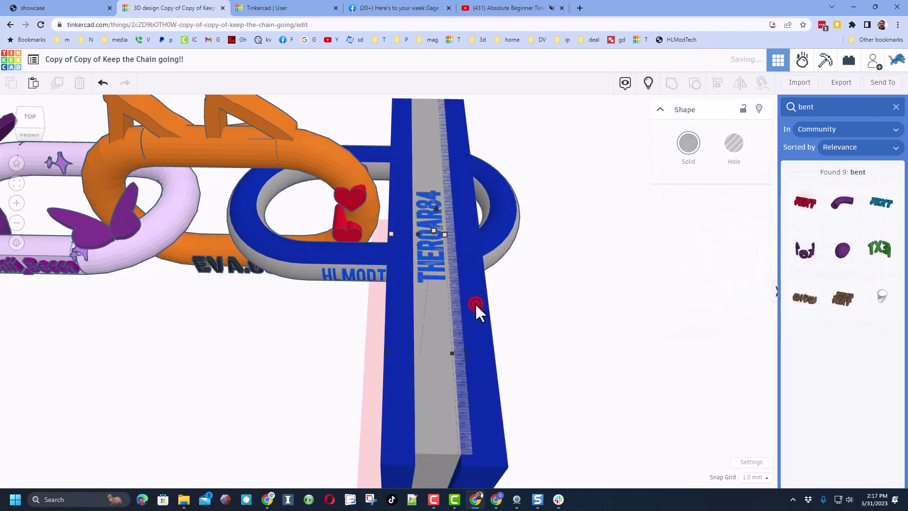
{"action": "left_click", "coordinate": [393, 334]}
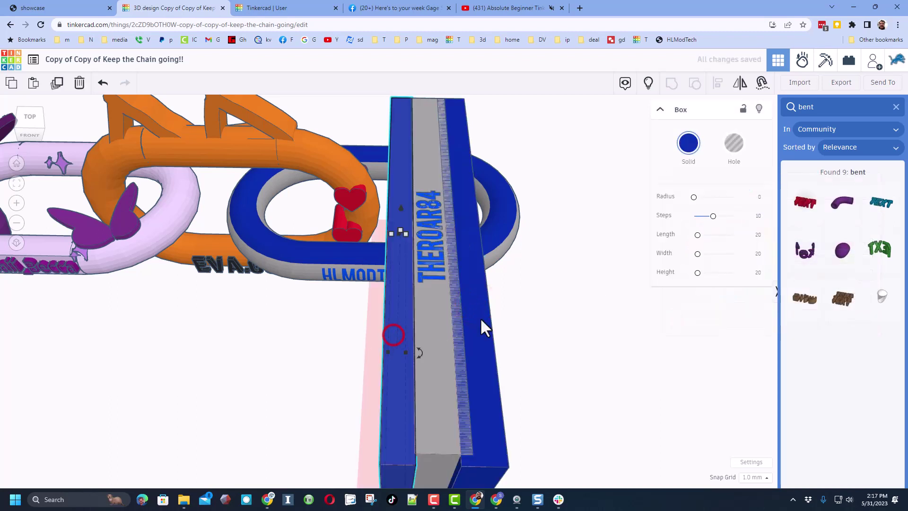
{"action": "left_click", "coordinate": [688, 163]}
{"action": "left_click_drag", "start_coordinate": [722, 259], "coordinate": [704, 258]}
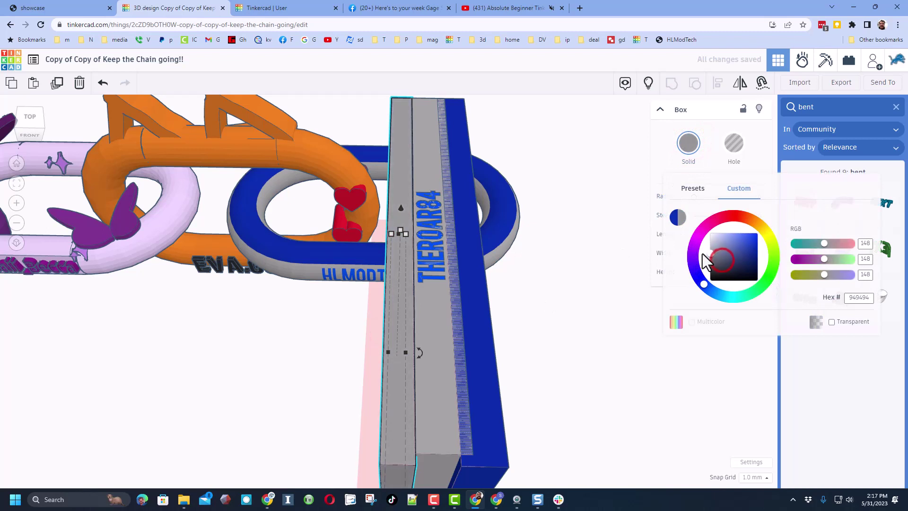
{"action": "double_click", "coordinate": [861, 297]}
{"action": "key", "text": "ctrl+c"}
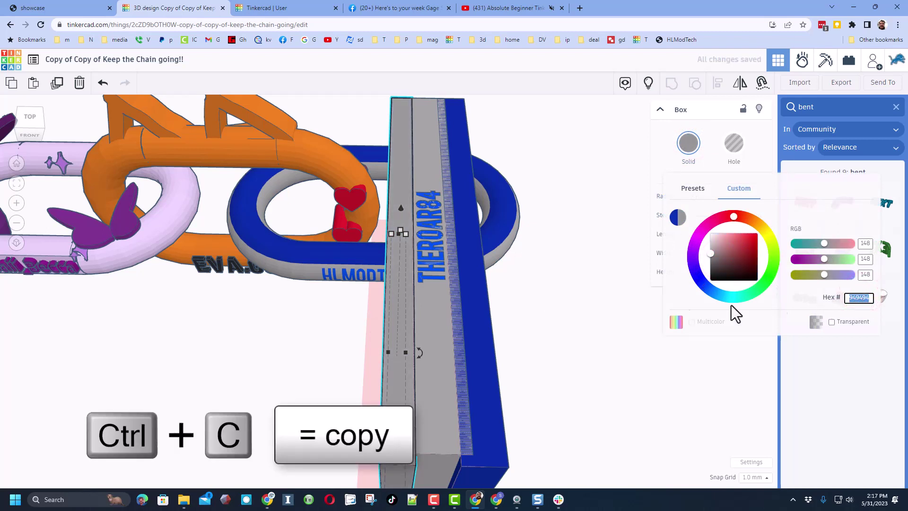
Color the opposite outer blue box with the copied grey hex code 949494
{"action": "left_click", "coordinate": [472, 325]}
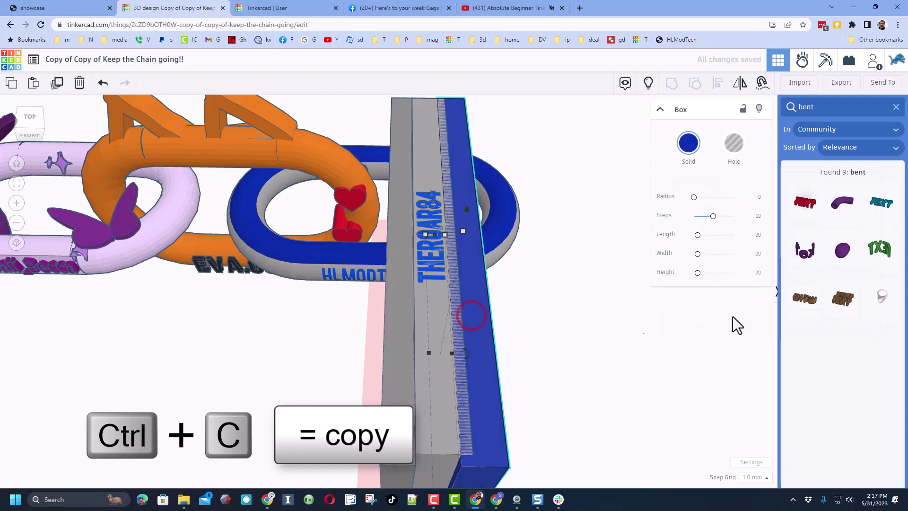
{"action": "left_click", "coordinate": [692, 146]}
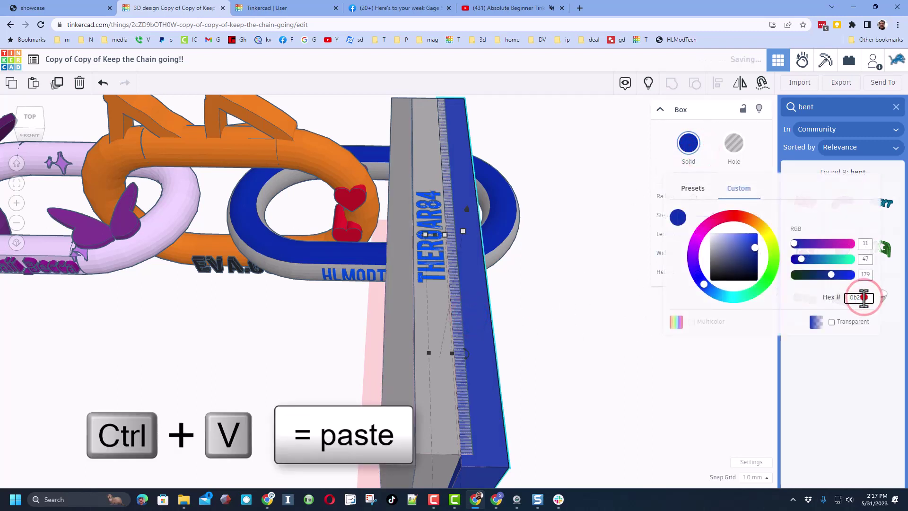
{"action": "double_click", "coordinate": [863, 297]}
{"action": "key", "text": "ctrl+v"}
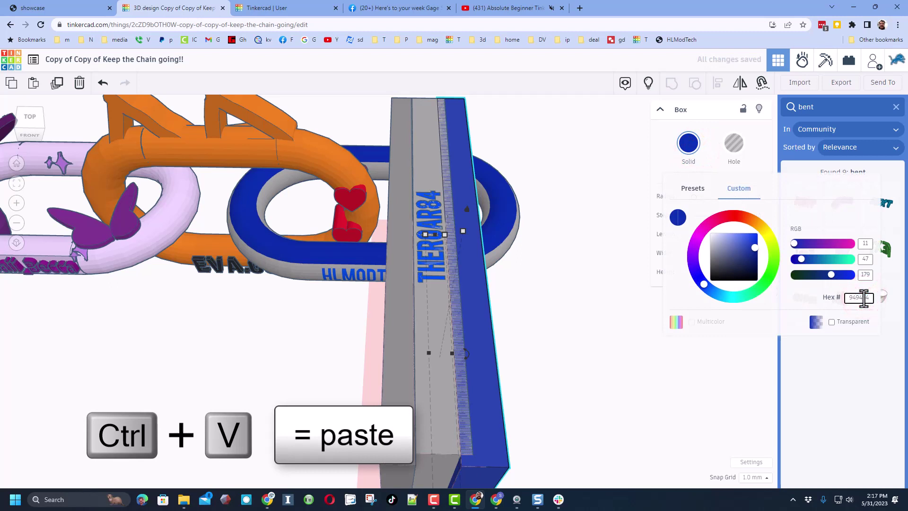
{"action": "key", "text": "Return"}
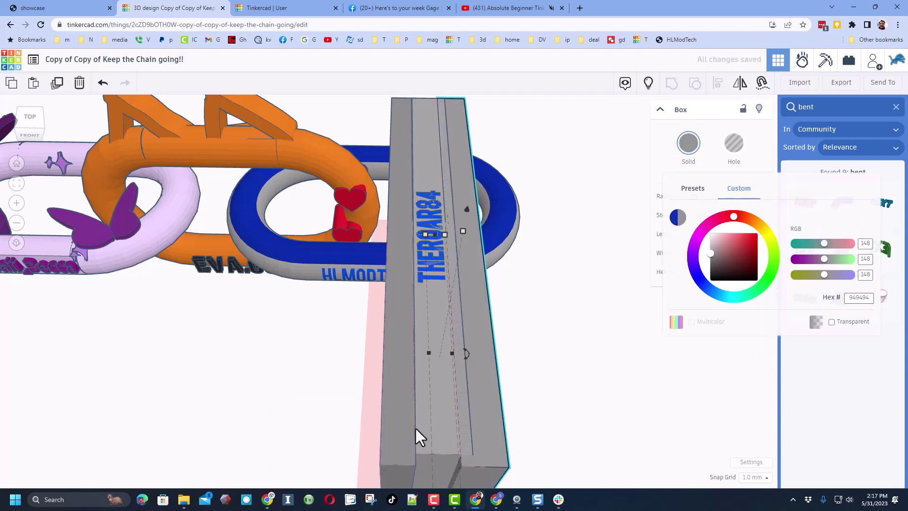
Color the middle box of the end link's body light blue, hex 8fbeeb
{"action": "left_click", "coordinate": [425, 436]}
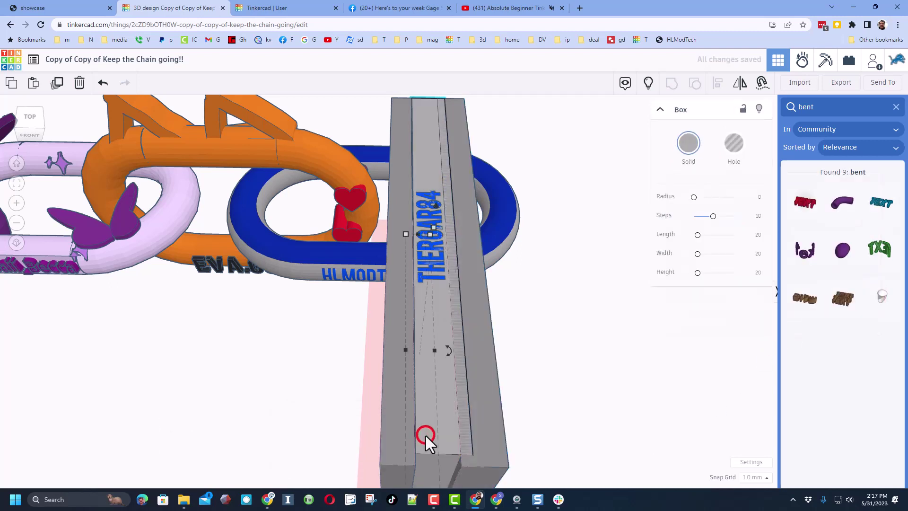
{"action": "left_click", "coordinate": [688, 143]}
{"action": "left_click", "coordinate": [716, 296]}
{"action": "mouse_move", "coordinate": [716, 295]}
{"action": "left_mouse_down"}
{"action": "mouse_move", "coordinate": [707, 293]}
{"action": "mouse_move", "coordinate": [730, 246]}
{"action": "left_mouse_up"}
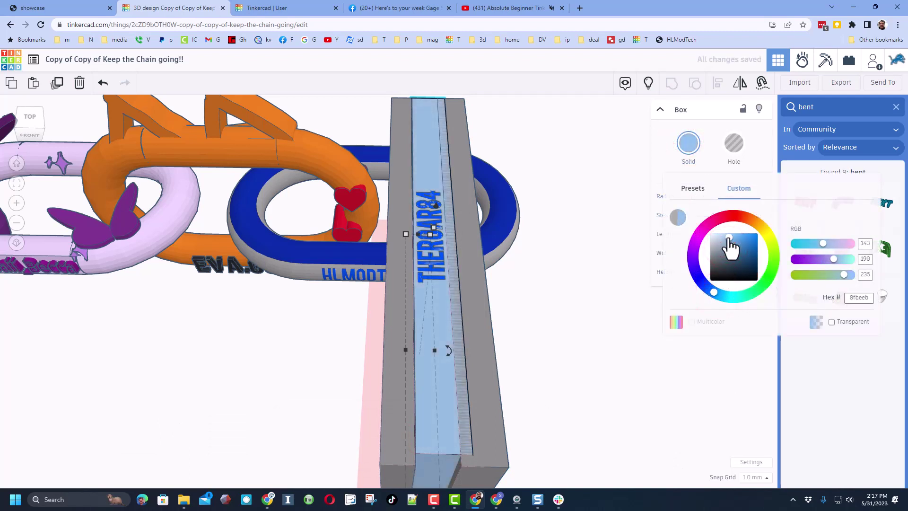
Leave the body group and turn on Multicolor for the end link's body
{"action": "left_click", "coordinate": [575, 328]}
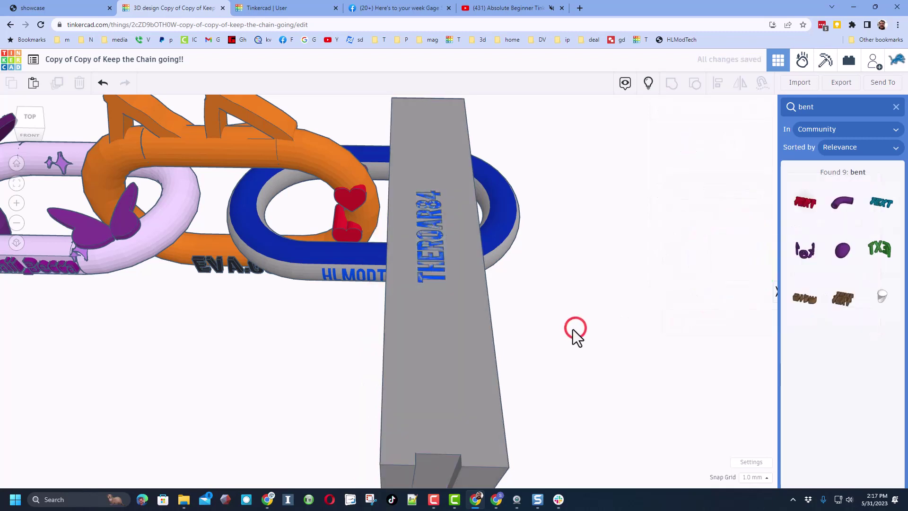
{"action": "left_click", "coordinate": [470, 360]}
{"action": "left_click", "coordinate": [688, 144]}
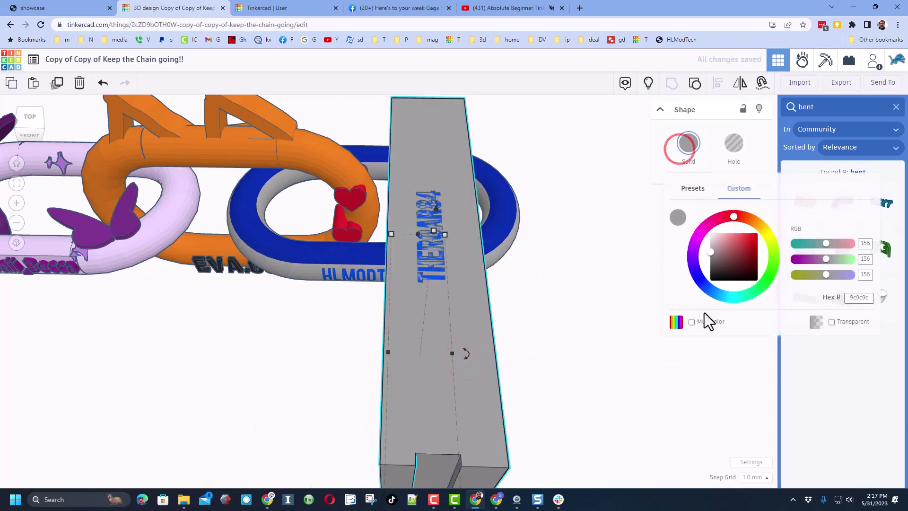
{"action": "left_click", "coordinate": [695, 322]}
{"action": "left_click", "coordinate": [591, 338]}
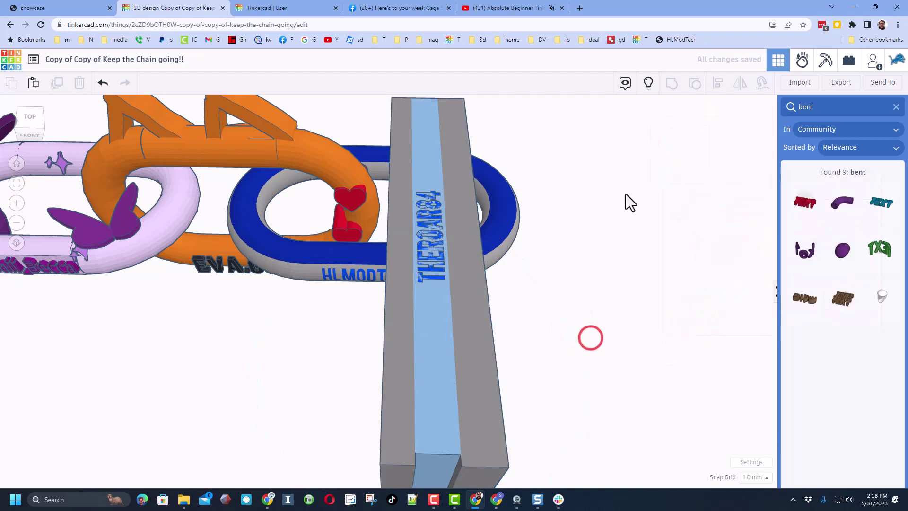
Show the hidden cutting hole and group the end link's four shapes back together
{"action": "left_click", "coordinate": [649, 83]}
{"action": "right_click_drag", "start_coordinate": [532, 320], "coordinate": [739, 282]}
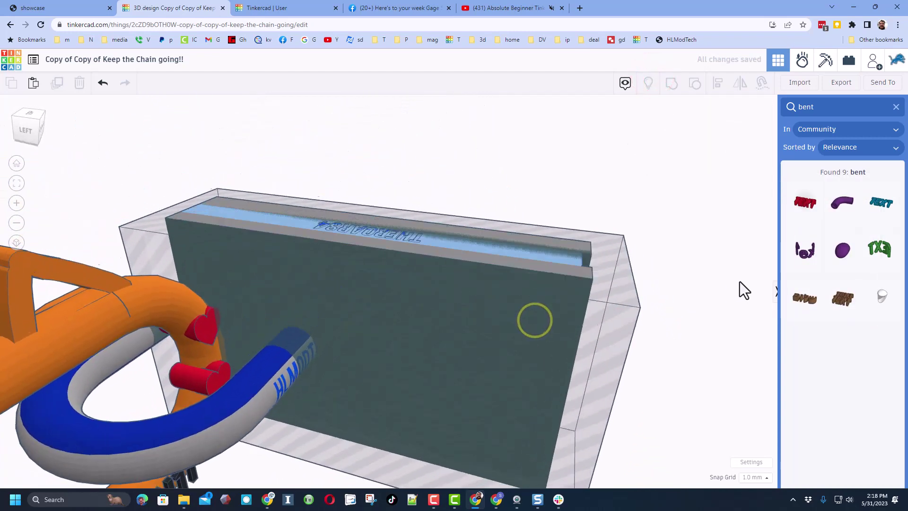
{"action": "scroll", "coordinate": [299, 351], "scroll_direction": "down", "scroll_amount": 6}
{"action": "right_click_drag", "start_coordinate": [340, 403], "coordinate": [353, 400]}
{"action": "left_click_drag", "start_coordinate": [356, 365], "coordinate": [350, 406]}
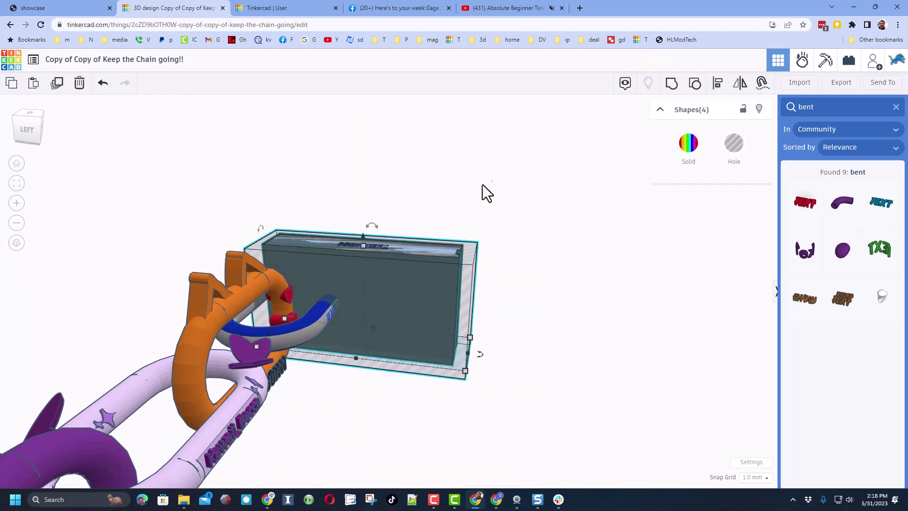
{"action": "left_click", "coordinate": [671, 87]}
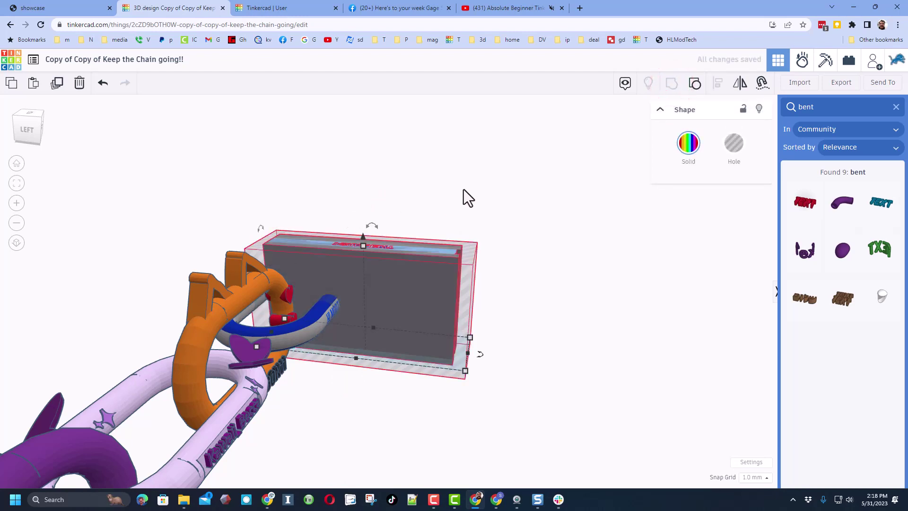
{"action": "right_click_drag", "start_coordinate": [486, 205], "coordinate": [395, 320]}
{"action": "scroll", "coordinate": [212, 269], "scroll_direction": "up", "scroll_amount": 5}
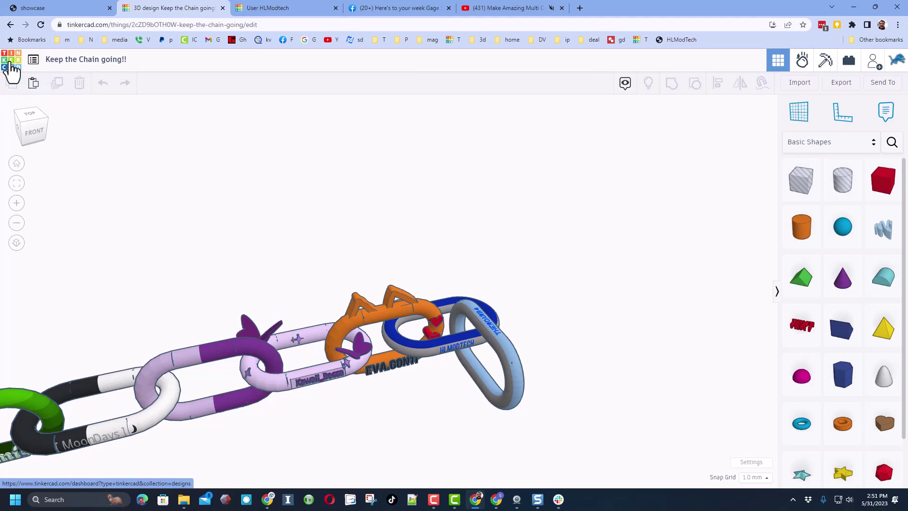
Return to the dashboard, open the design properties of Keep the Chain going!!, and enlarge the description field
{"action": "left_click", "coordinate": [11, 68]}
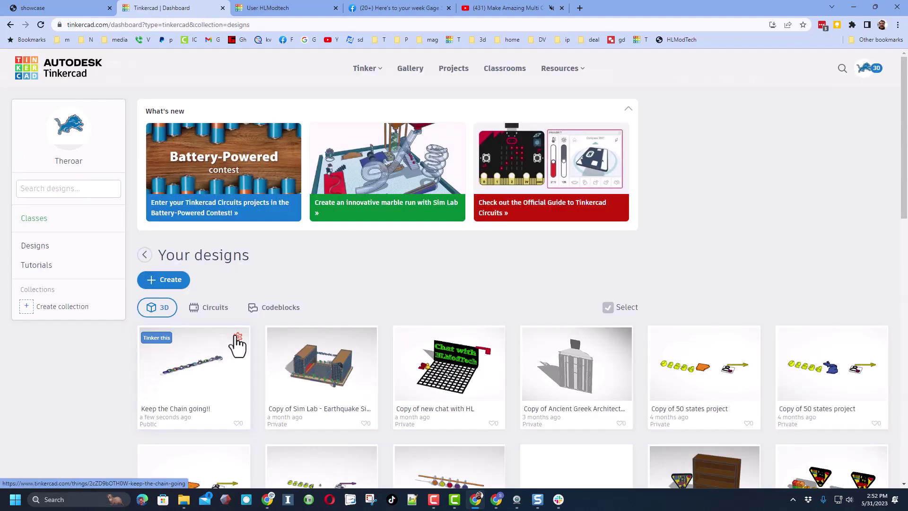
{"action": "left_click", "coordinate": [238, 344]}
{"action": "left_click", "coordinate": [210, 340]}
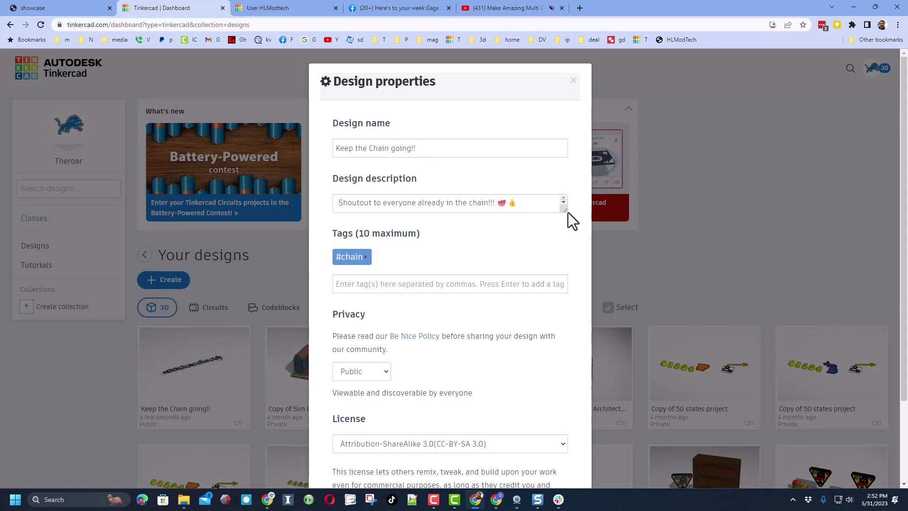
{"action": "left_click_drag", "start_coordinate": [565, 211], "coordinate": [543, 259]}
On the HLModtech profile, open Keep the Chain going!! With a Tutorial and copy its description's shoutout and tutorial link
{"action": "left_click", "coordinate": [268, 8]}
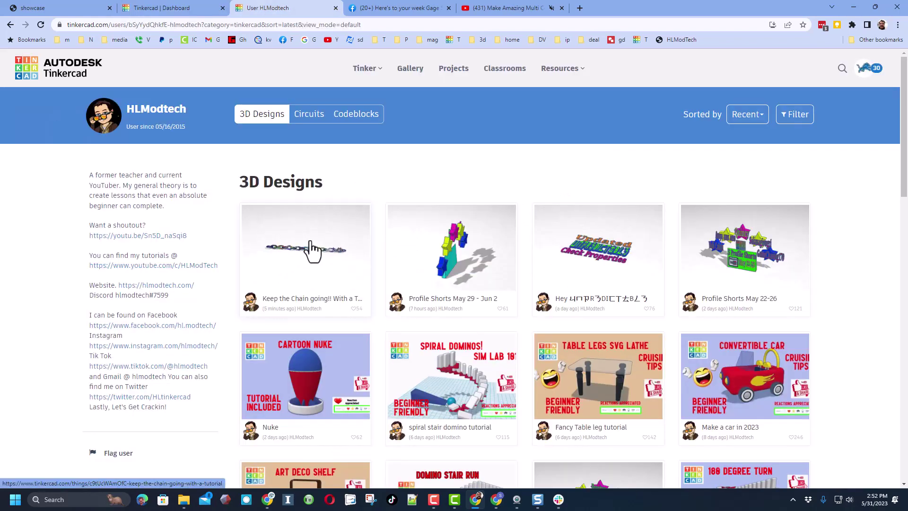
{"action": "left_click", "coordinate": [312, 258]}
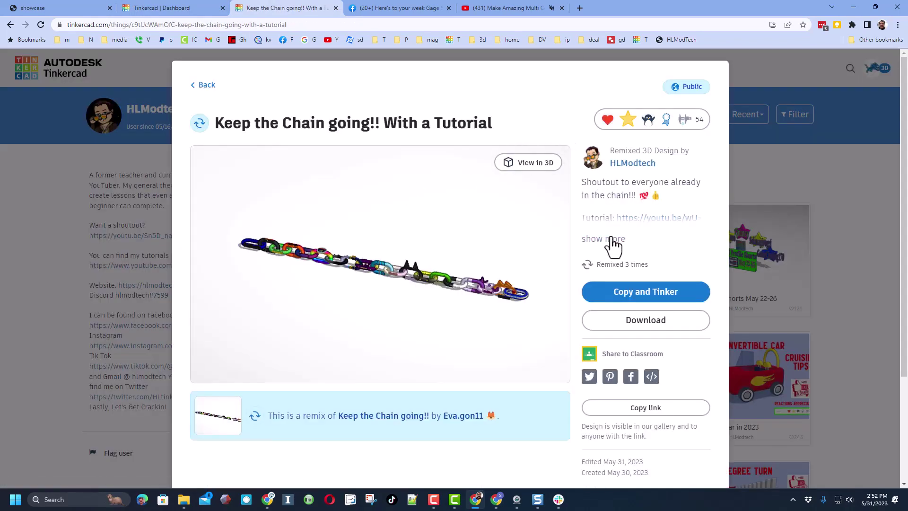
{"action": "left_click", "coordinate": [613, 241]}
{"action": "left_click_drag", "start_coordinate": [632, 234], "coordinate": [582, 185]}
{"action": "key", "text": "ctrl+c"}
{"action": "right_click", "coordinate": [604, 188]}
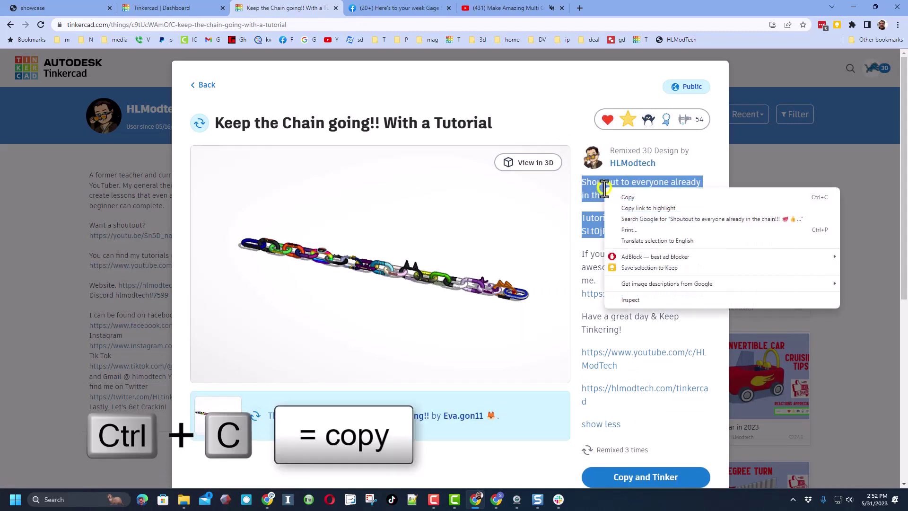
{"action": "left_click", "coordinate": [628, 197]}
Back in the dashboard's design properties, replace the whole description with the copied shoutout and tutorial link
{"action": "left_click", "coordinate": [145, 12]}
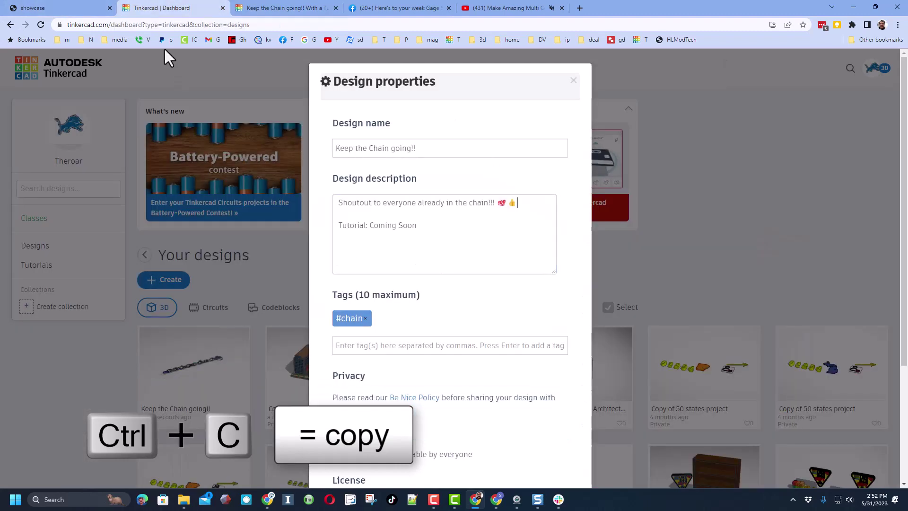
{"action": "left_click_drag", "start_coordinate": [417, 226], "coordinate": [338, 204]}
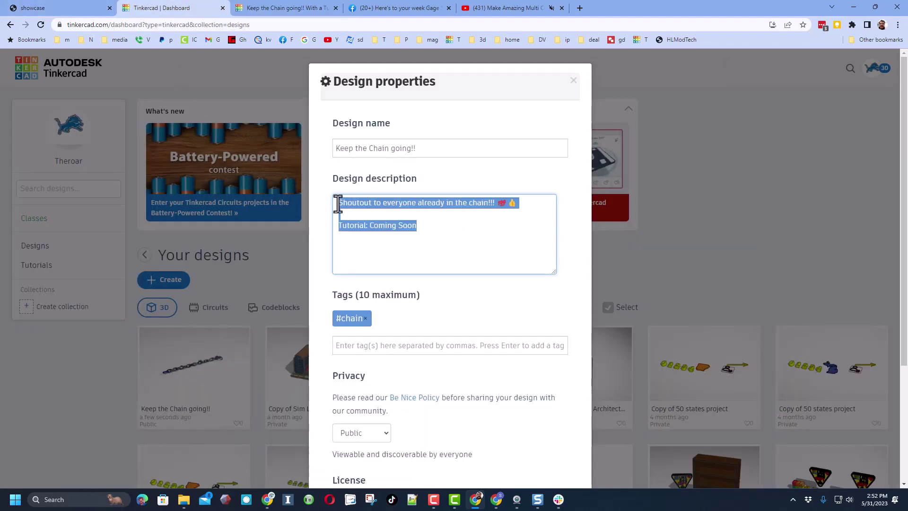
{"action": "key", "text": "ctrl+v"}
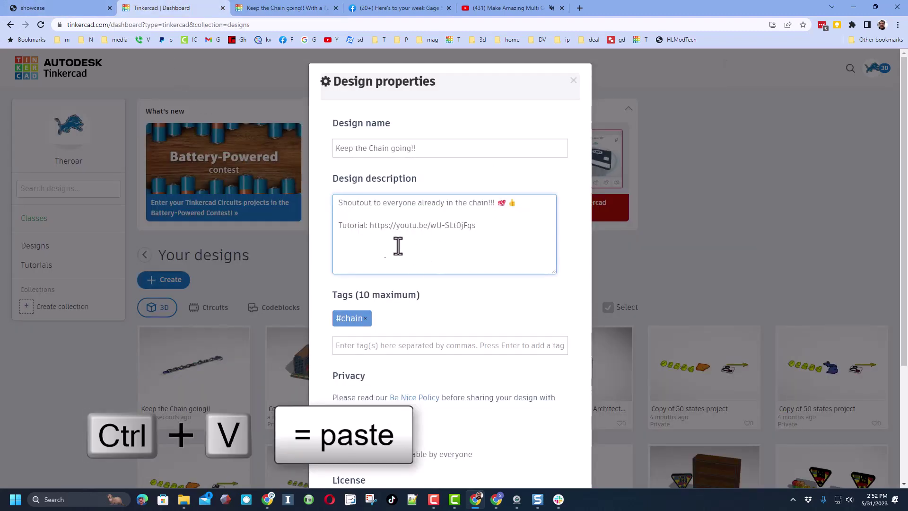
Add the tag hlmt23 to the design
{"action": "scroll", "coordinate": [400, 255], "scroll_direction": "down", "scroll_amount": 2}
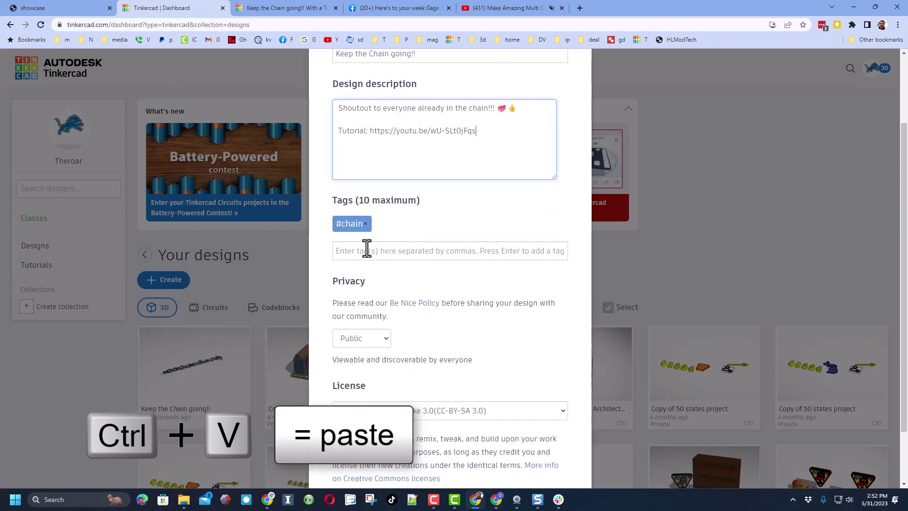
{"action": "left_click", "coordinate": [381, 251]}
{"action": "type", "text": "hlm"}
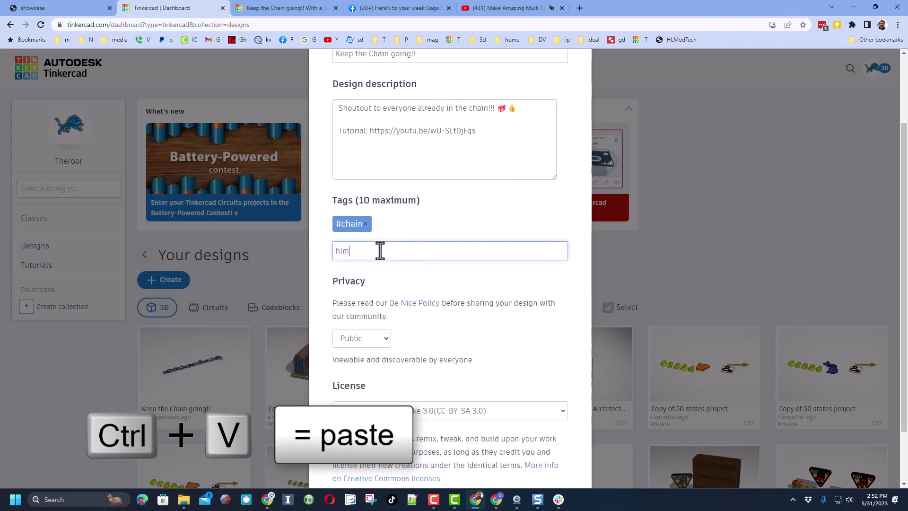
{"action": "type", "text": "t23"}
{"action": "key", "text": "Return"}
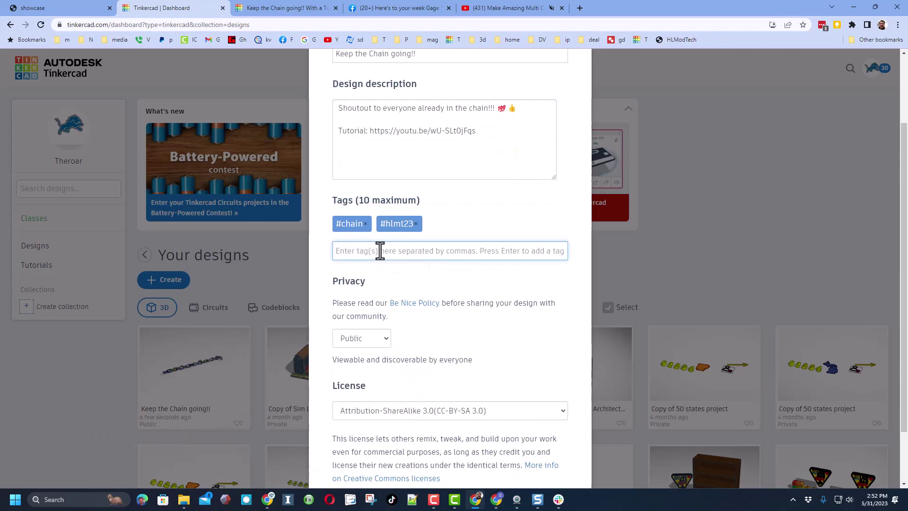
Set the design's privacy to Public and save the changed design properties
{"action": "left_click", "coordinate": [370, 338]}
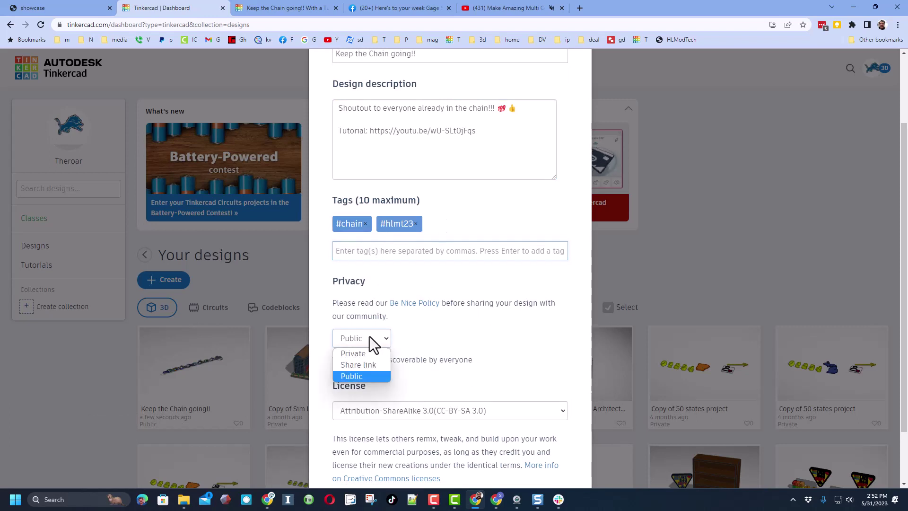
{"action": "left_click", "coordinate": [368, 373]}
{"action": "scroll", "coordinate": [402, 360], "scroll_direction": "down", "scroll_amount": 2}
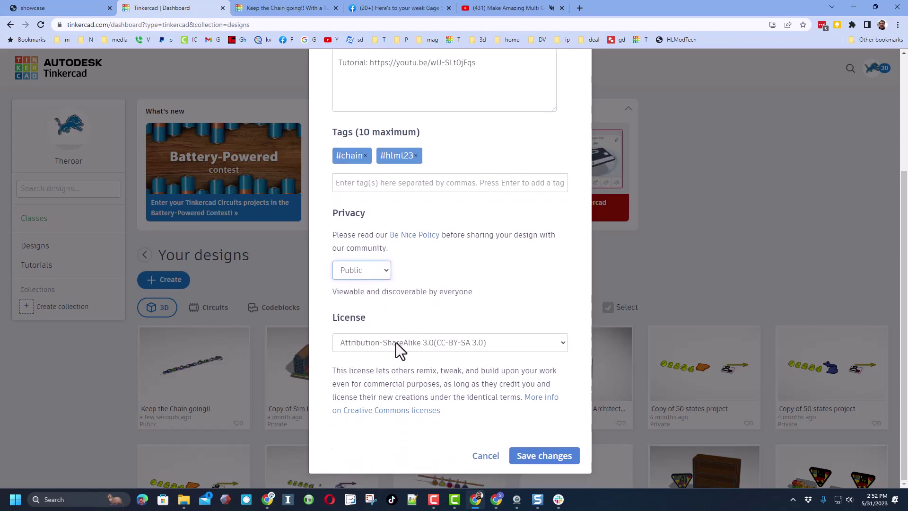
{"action": "left_click", "coordinate": [528, 459]}
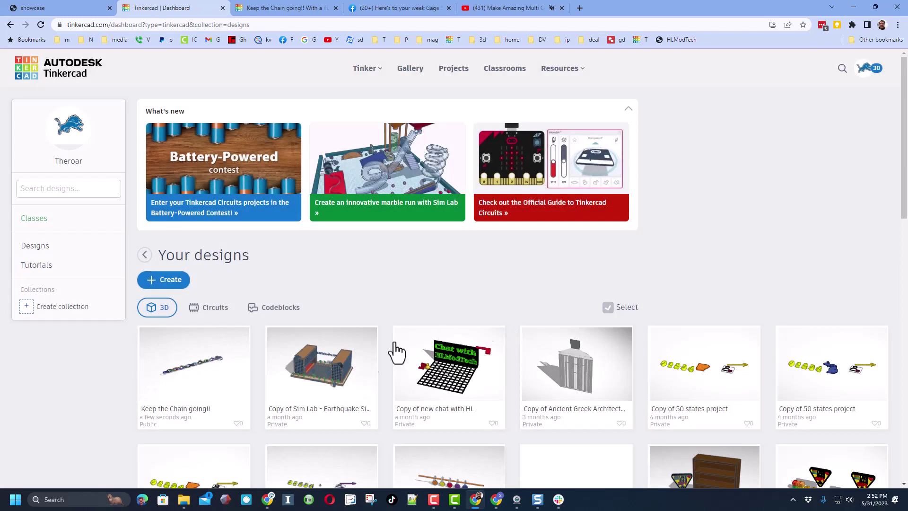